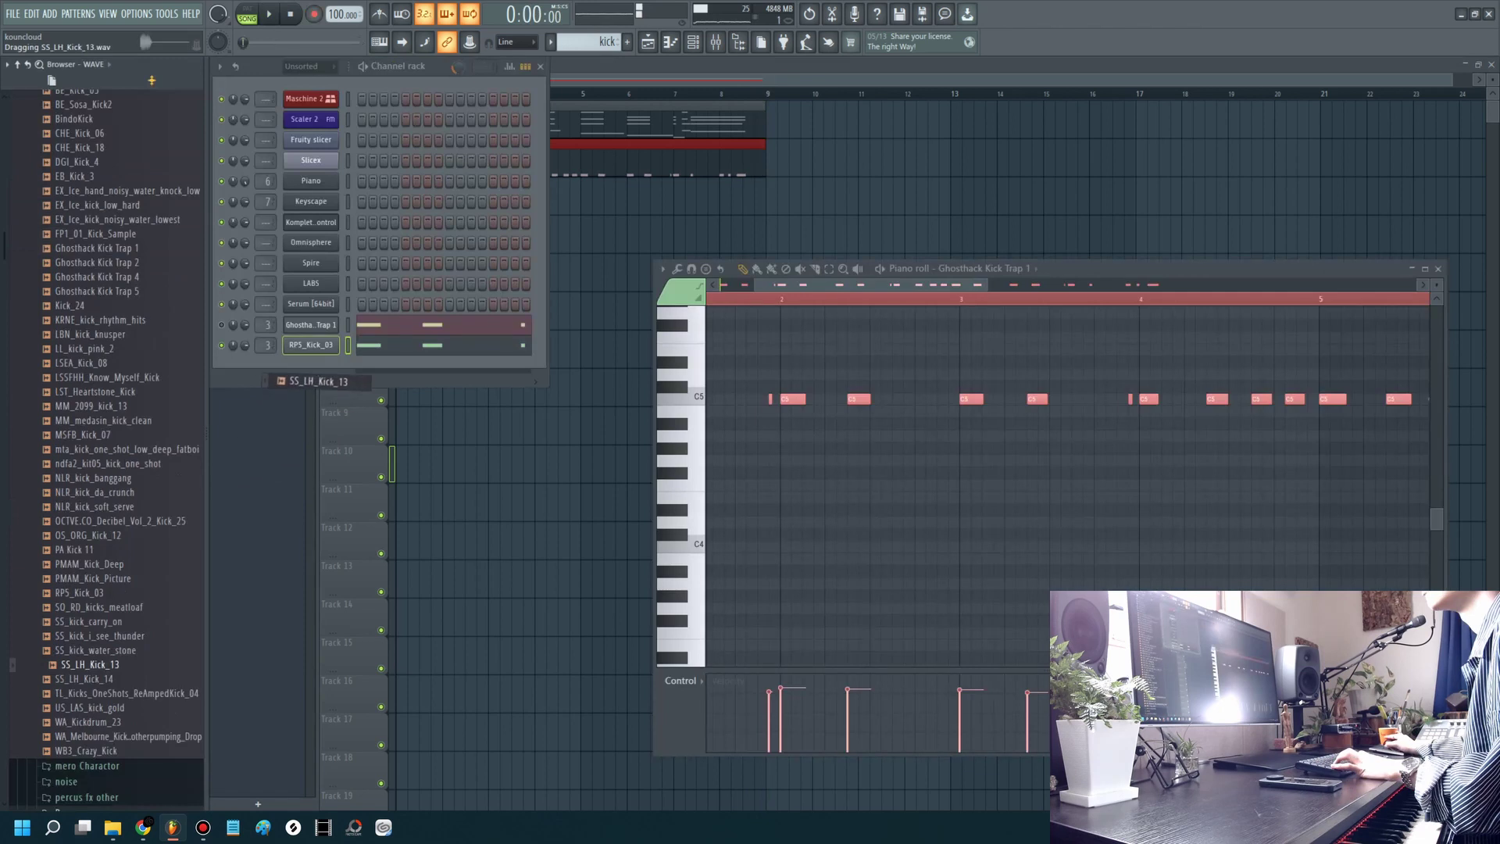
Step: Replace the RPS_Kick_03 channel's sample with SS_LH_Kick_13 and play the kick pattern with it
{"action": "left_click_drag", "start_coordinate": [281, 380], "coordinate": [311, 348]}
{"action": "key", "text": "space"}
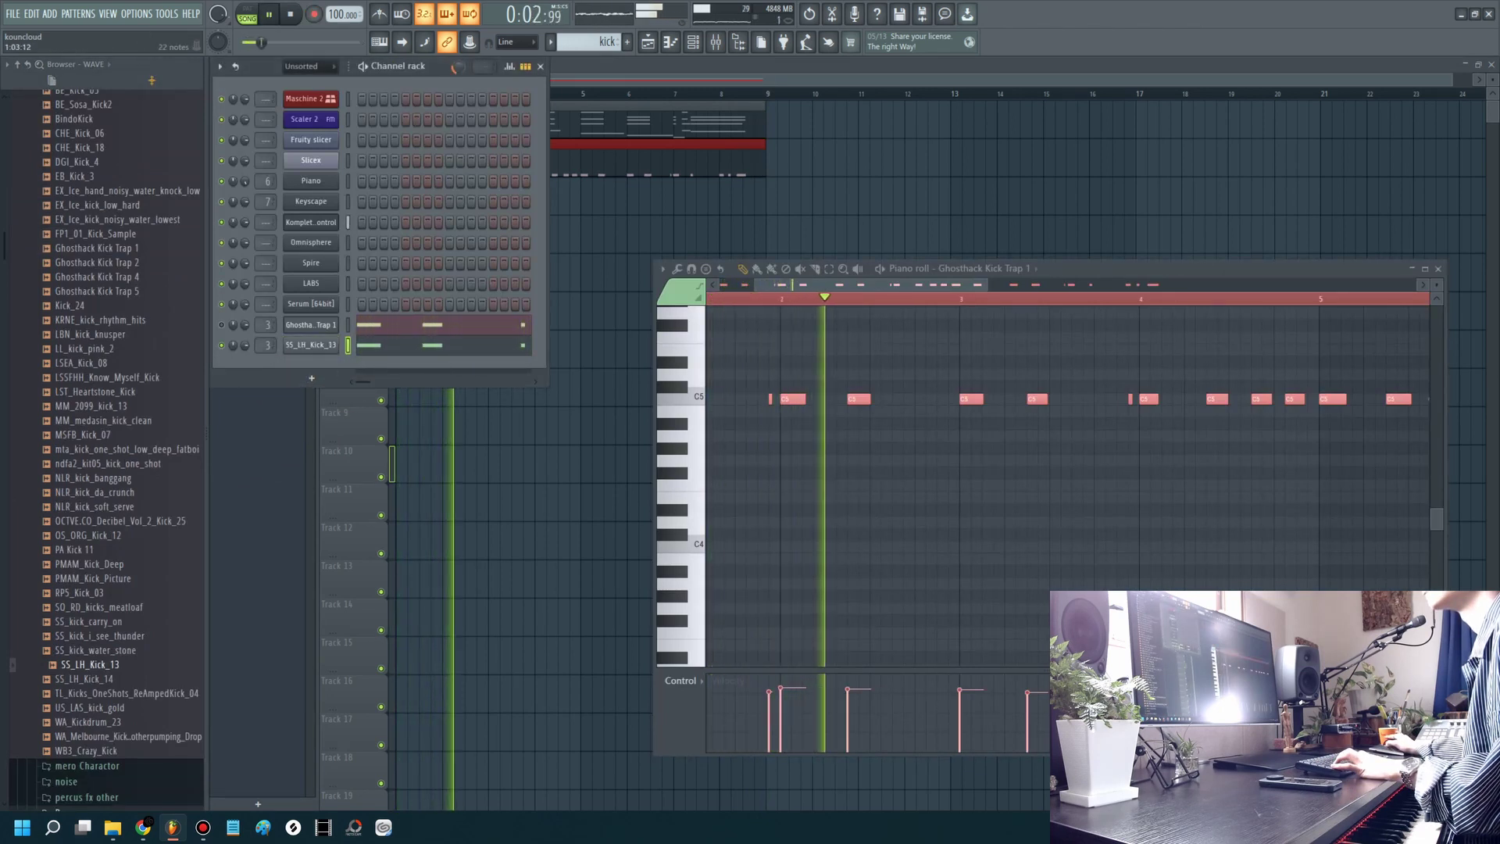
{"action": "left_click_drag", "start_coordinate": [769, 692], "coordinate": [769, 705]}
{"action": "key", "text": "Page_Down"}
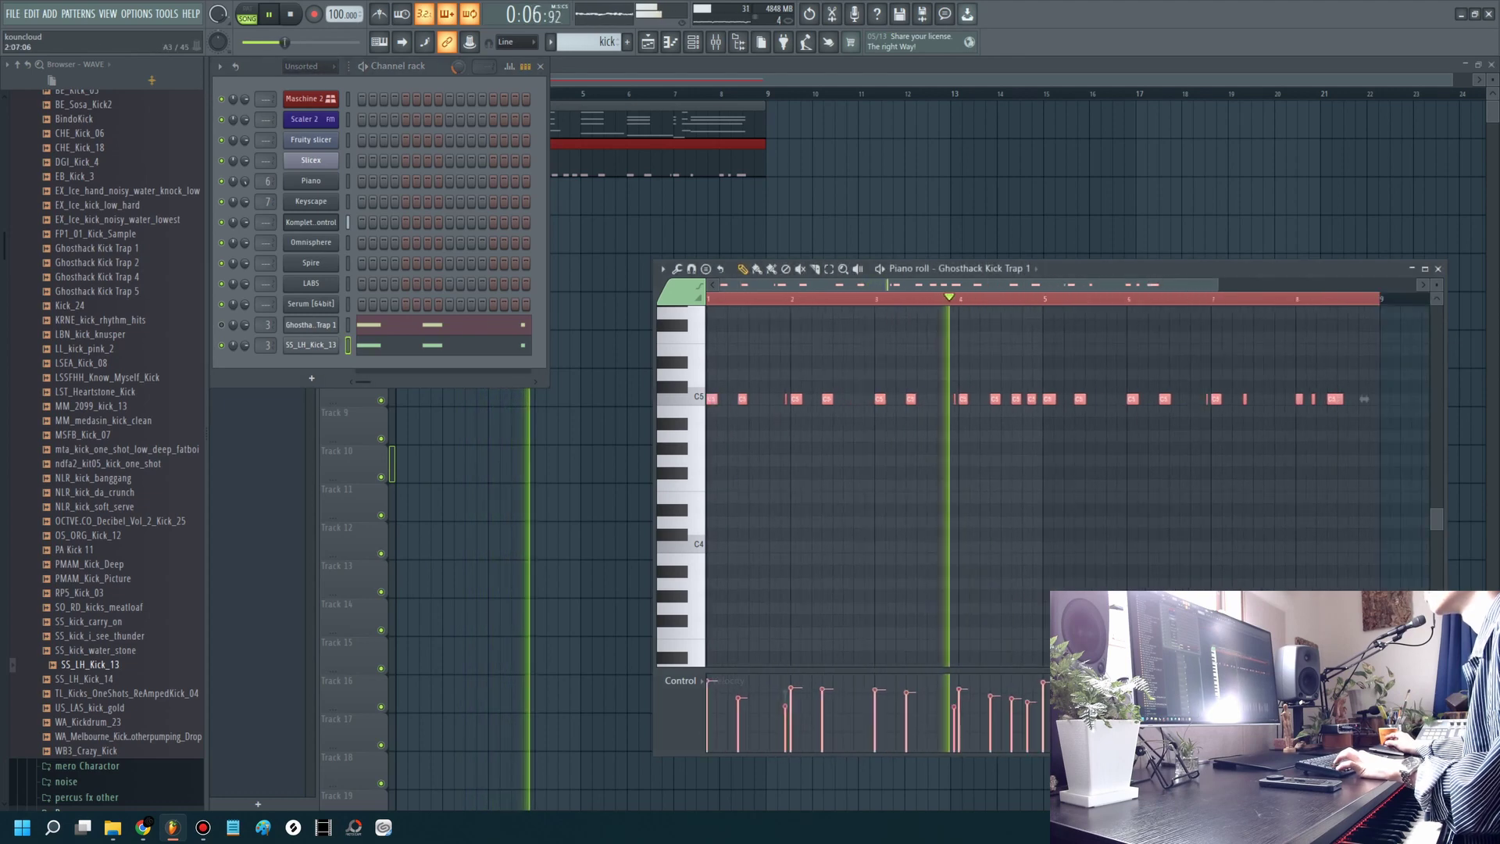
{"action": "left_click", "coordinate": [311, 344]}
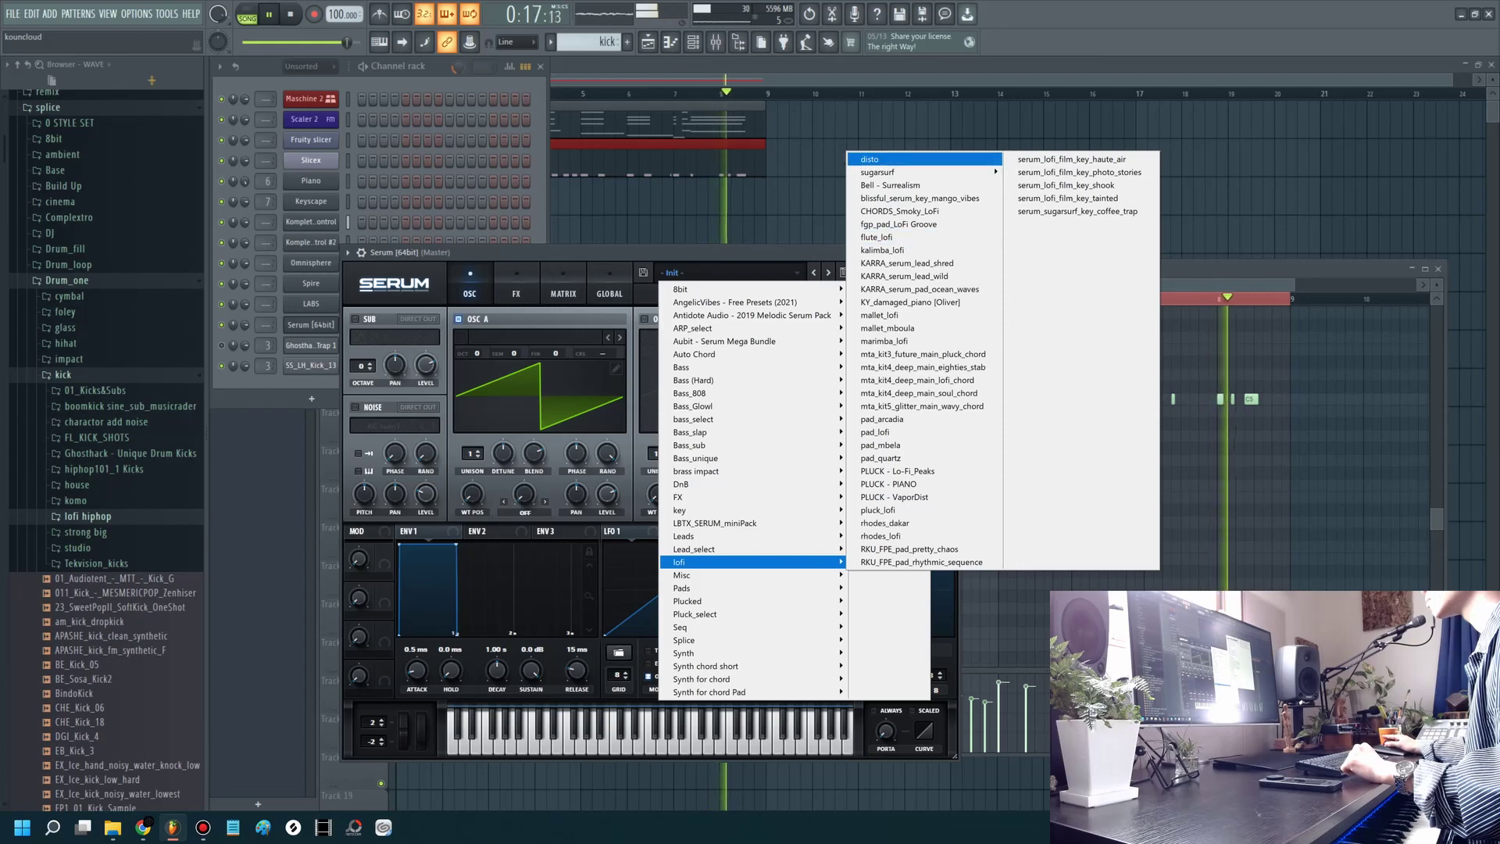
Step: Load the RKU_DNA_SERUM_PAD_AURORA_BOREALIS preset from Serum's lofi disto folder and step forward two presets
{"action": "mouse_move", "coordinate": [922, 159]}
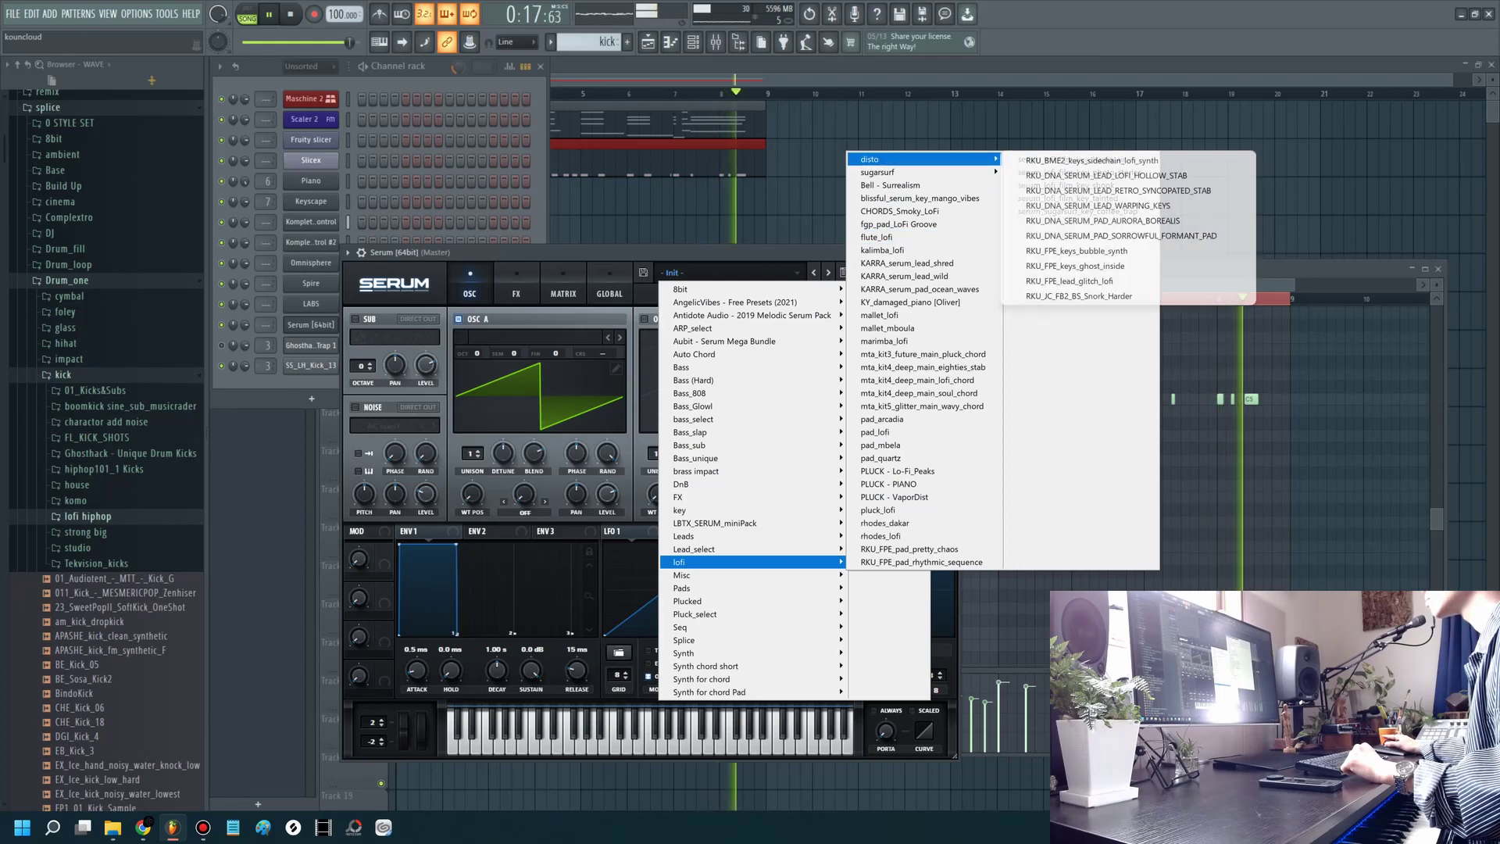
{"action": "left_click", "coordinate": [1102, 220]}
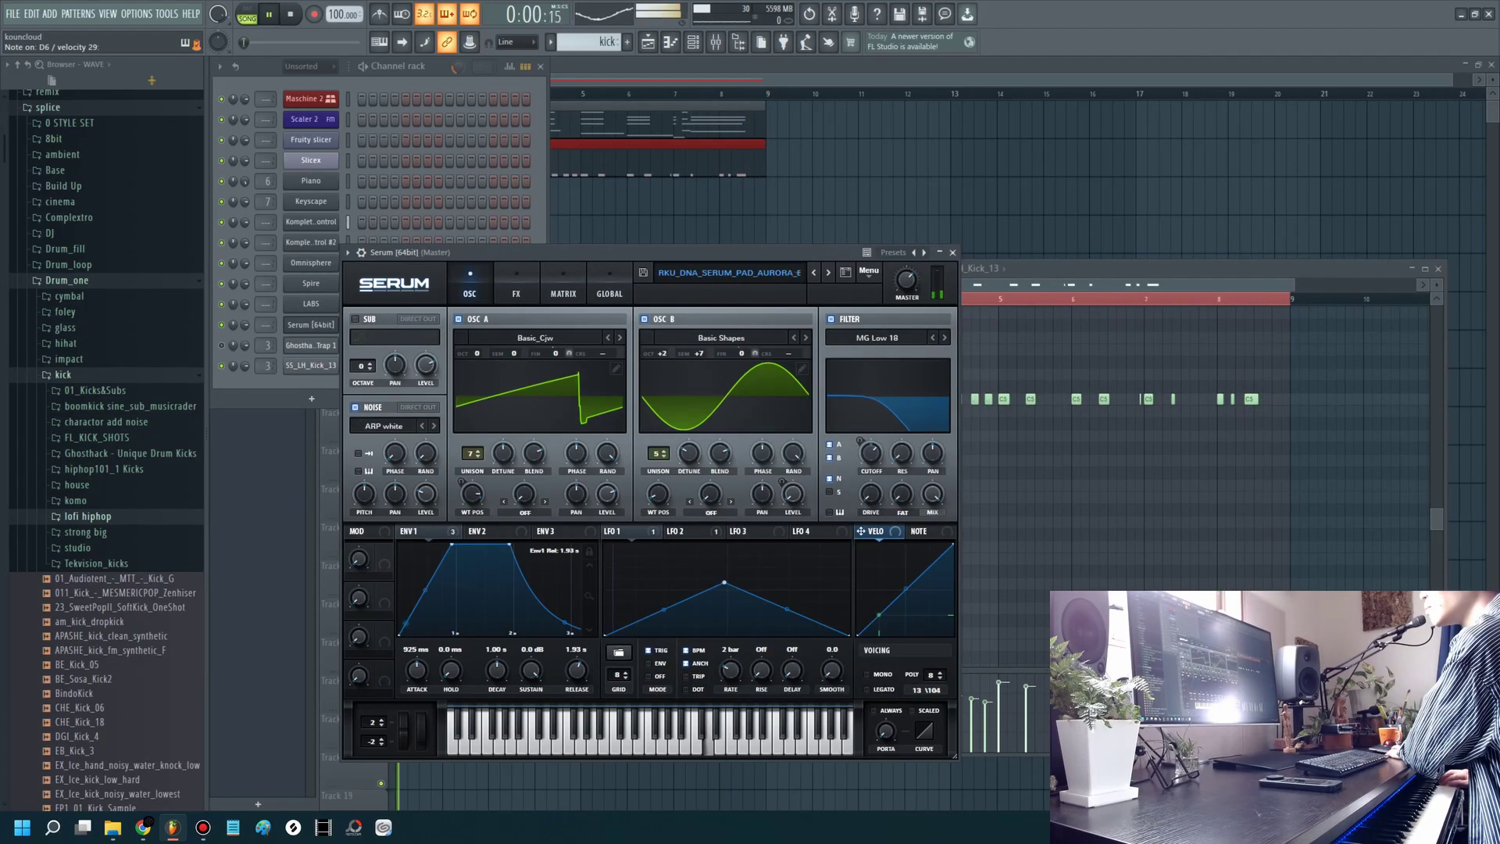
{"action": "left_click", "coordinate": [828, 272]}
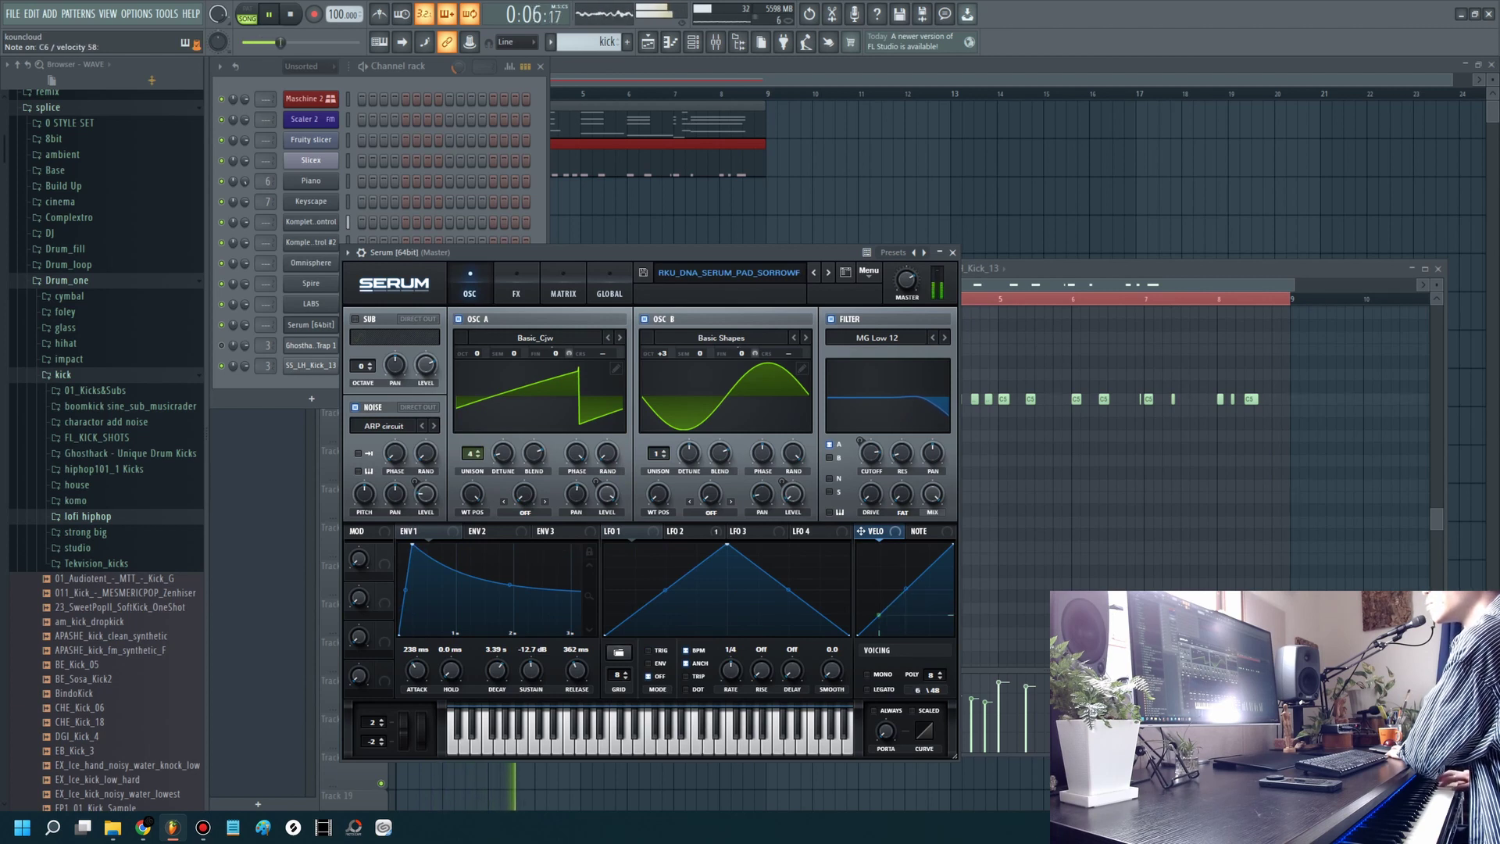
{"action": "left_click", "coordinate": [828, 272]}
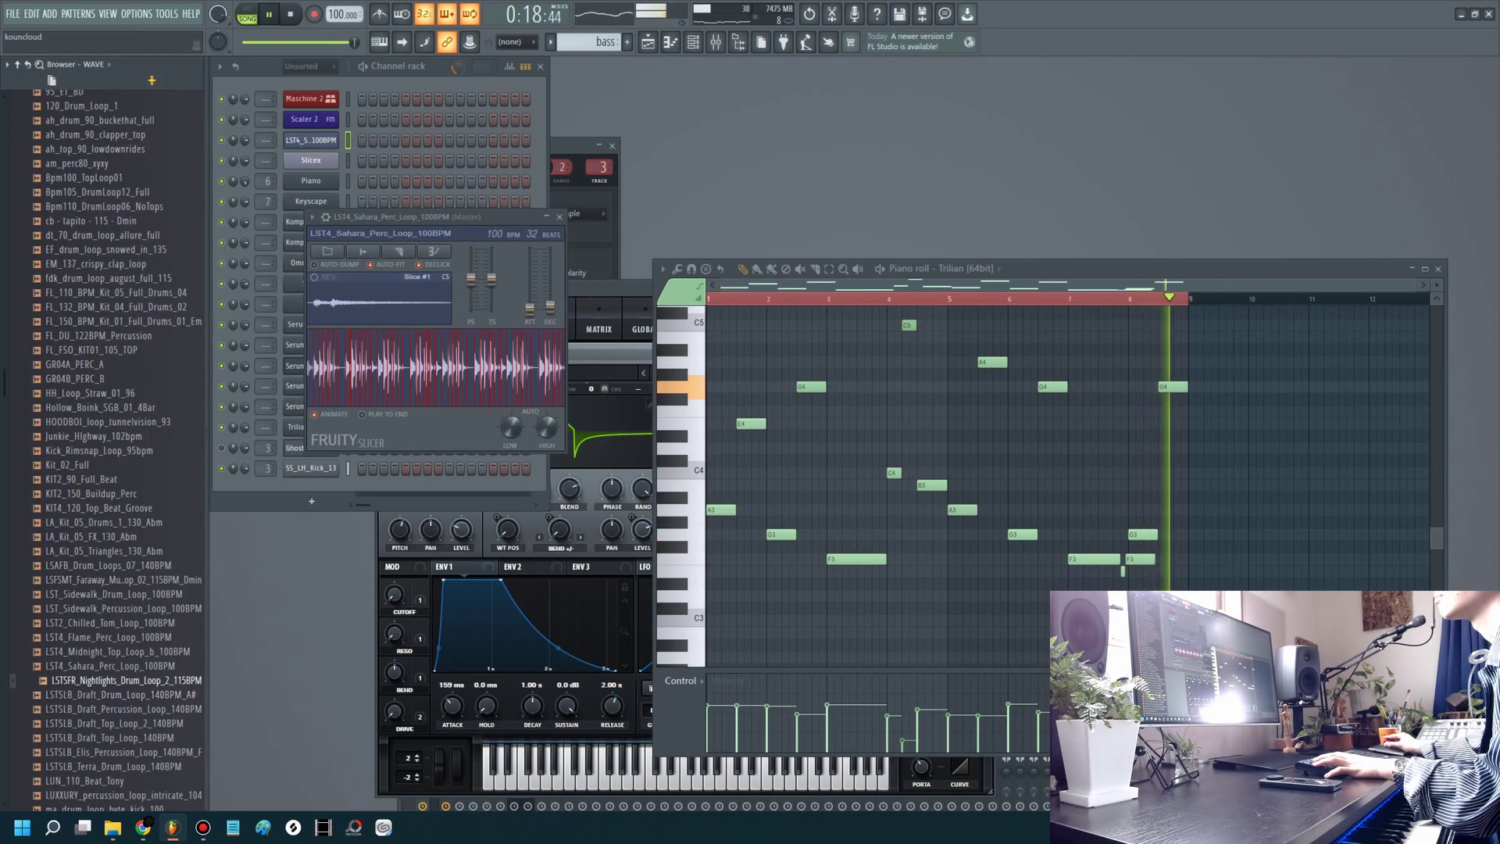
Step: Load the LSTSFR_Nightlights_Drum_Loop_2_115BPM sample into the Fruity Slicer in place of the Sahara percussion loop
{"action": "left_click_drag", "start_coordinate": [125, 680], "coordinate": [430, 367]}
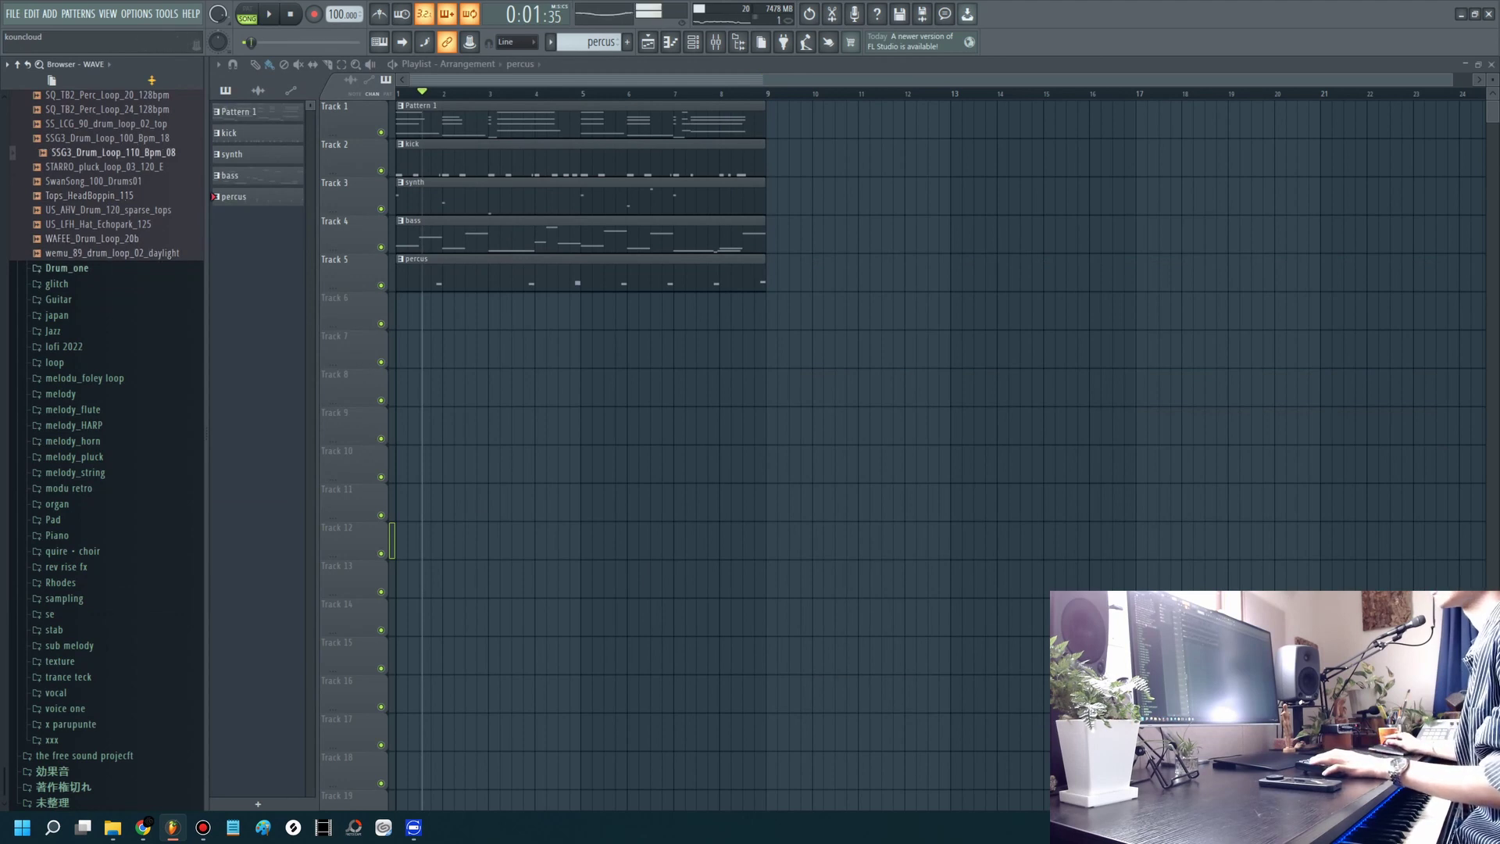
Step: Enter short notes for the lh_oneshot_hat_closed_high_click_tny hi-hat in bar 1 at C5 and play the pattern
{"action": "scroll", "coordinate": [105, 391], "scroll_direction": "up", "scroll_amount": 8}
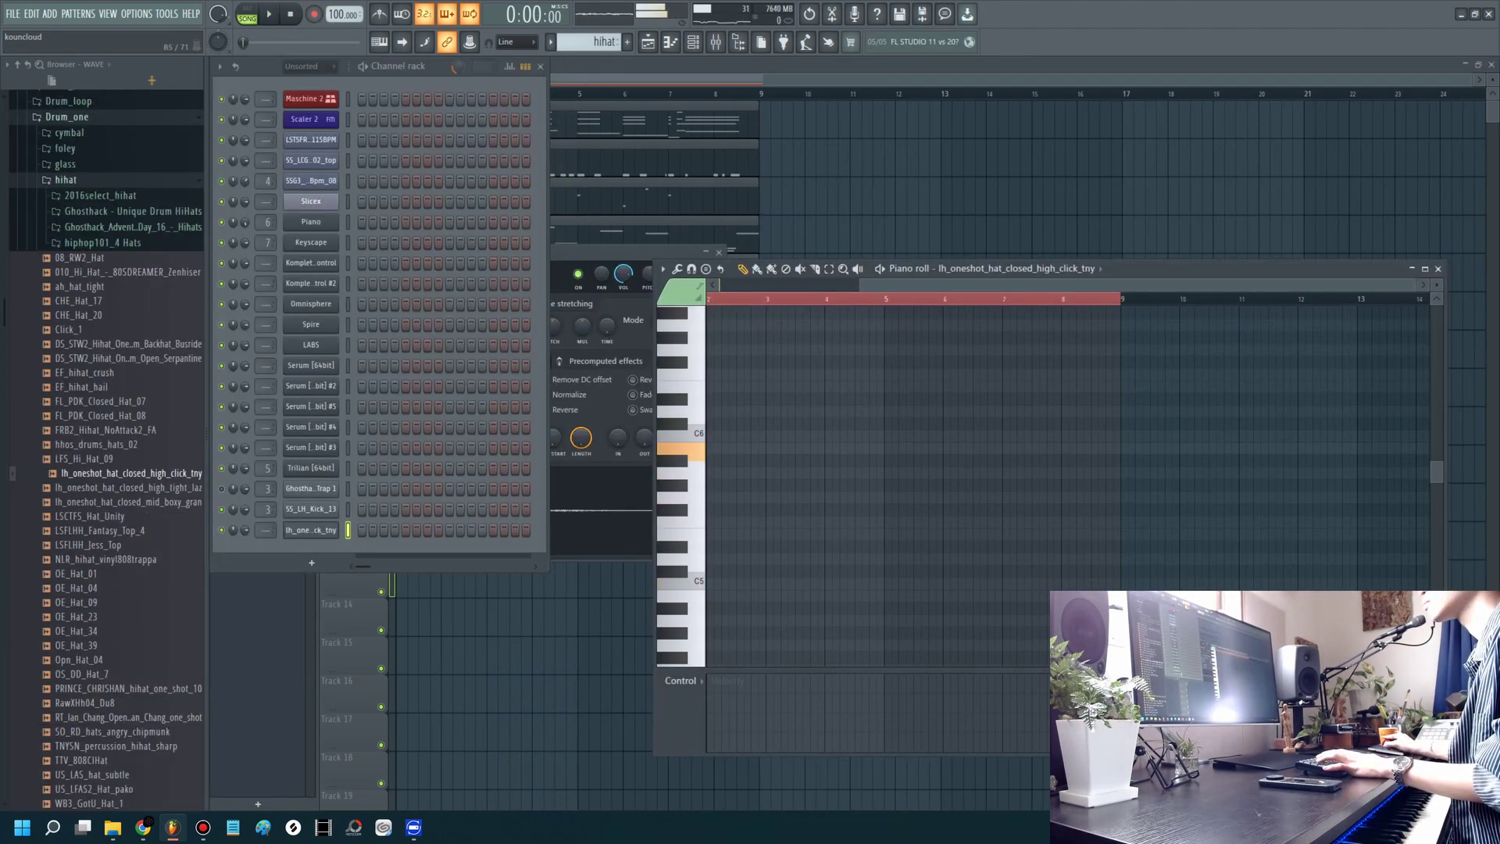
{"action": "left_click", "coordinate": [709, 582]}
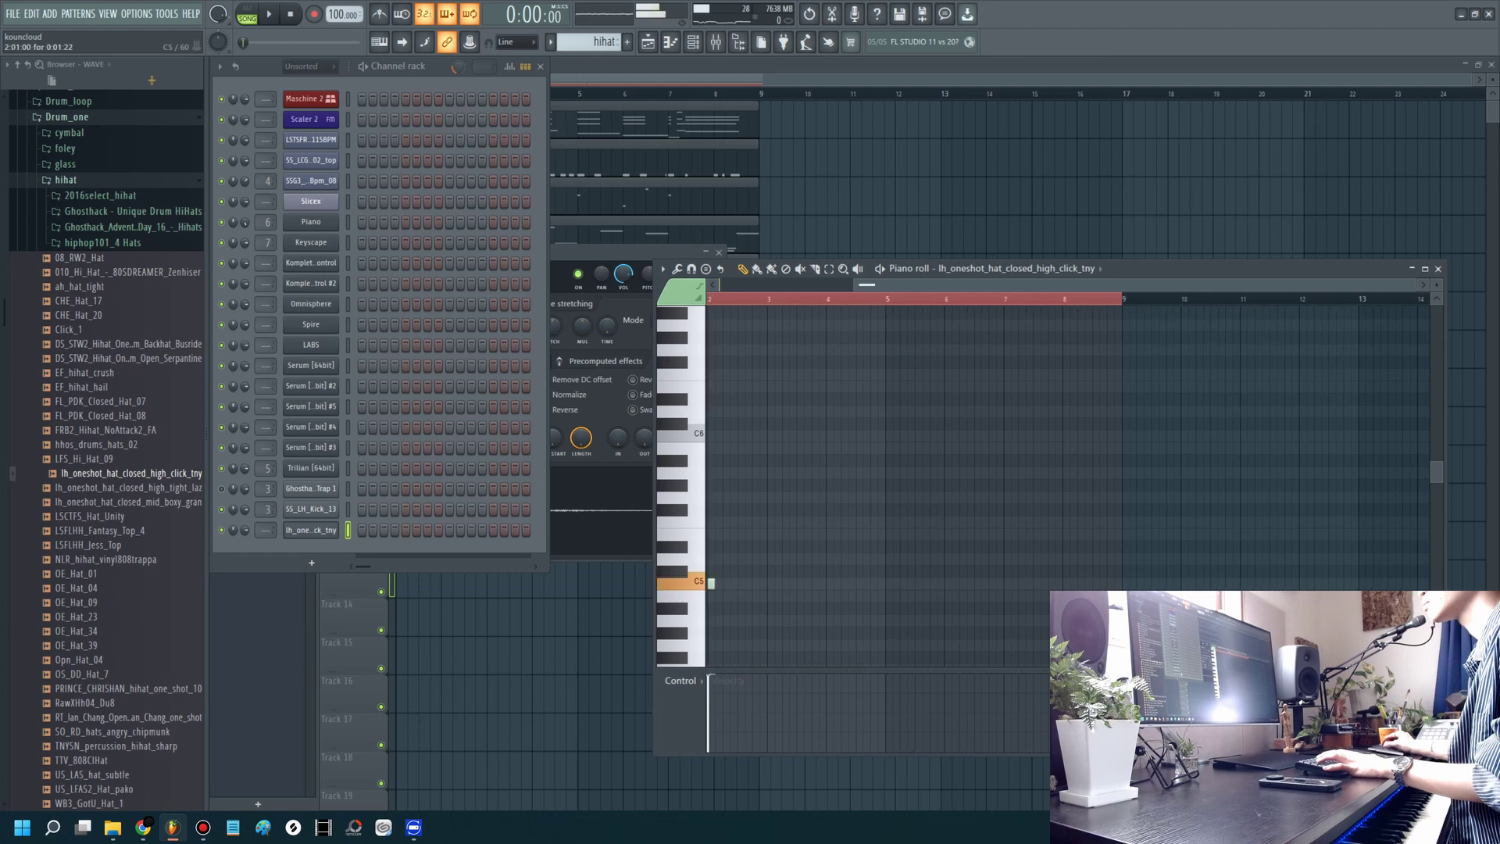
{"action": "scroll", "coordinate": [1070, 468], "scroll_direction": "up", "scroll_amount": 3}
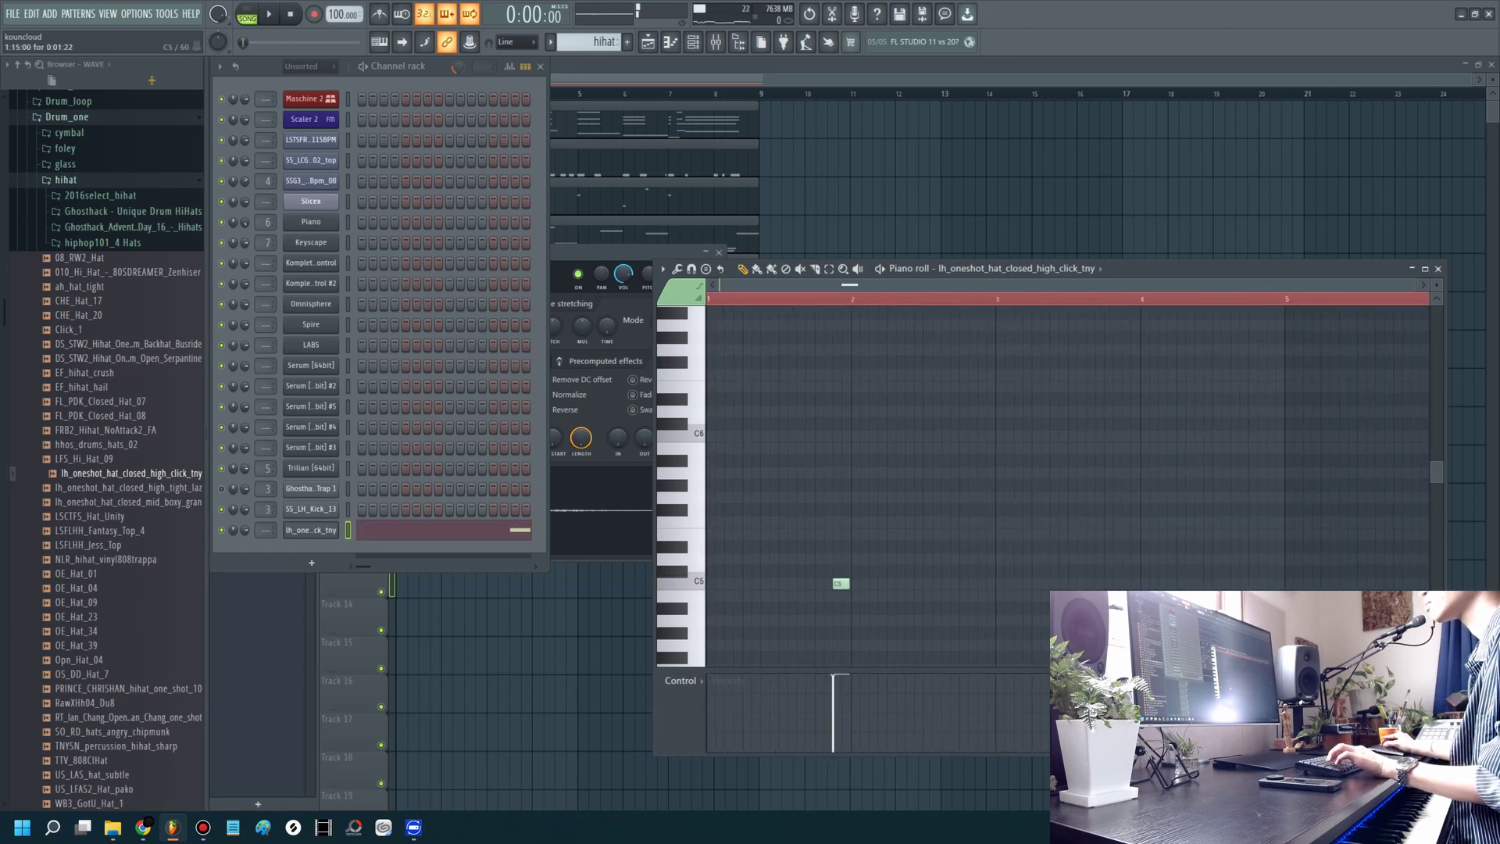
{"action": "scroll", "coordinate": [798, 362], "scroll_direction": "up", "scroll_amount": 2}
{"action": "key", "text": "space"}
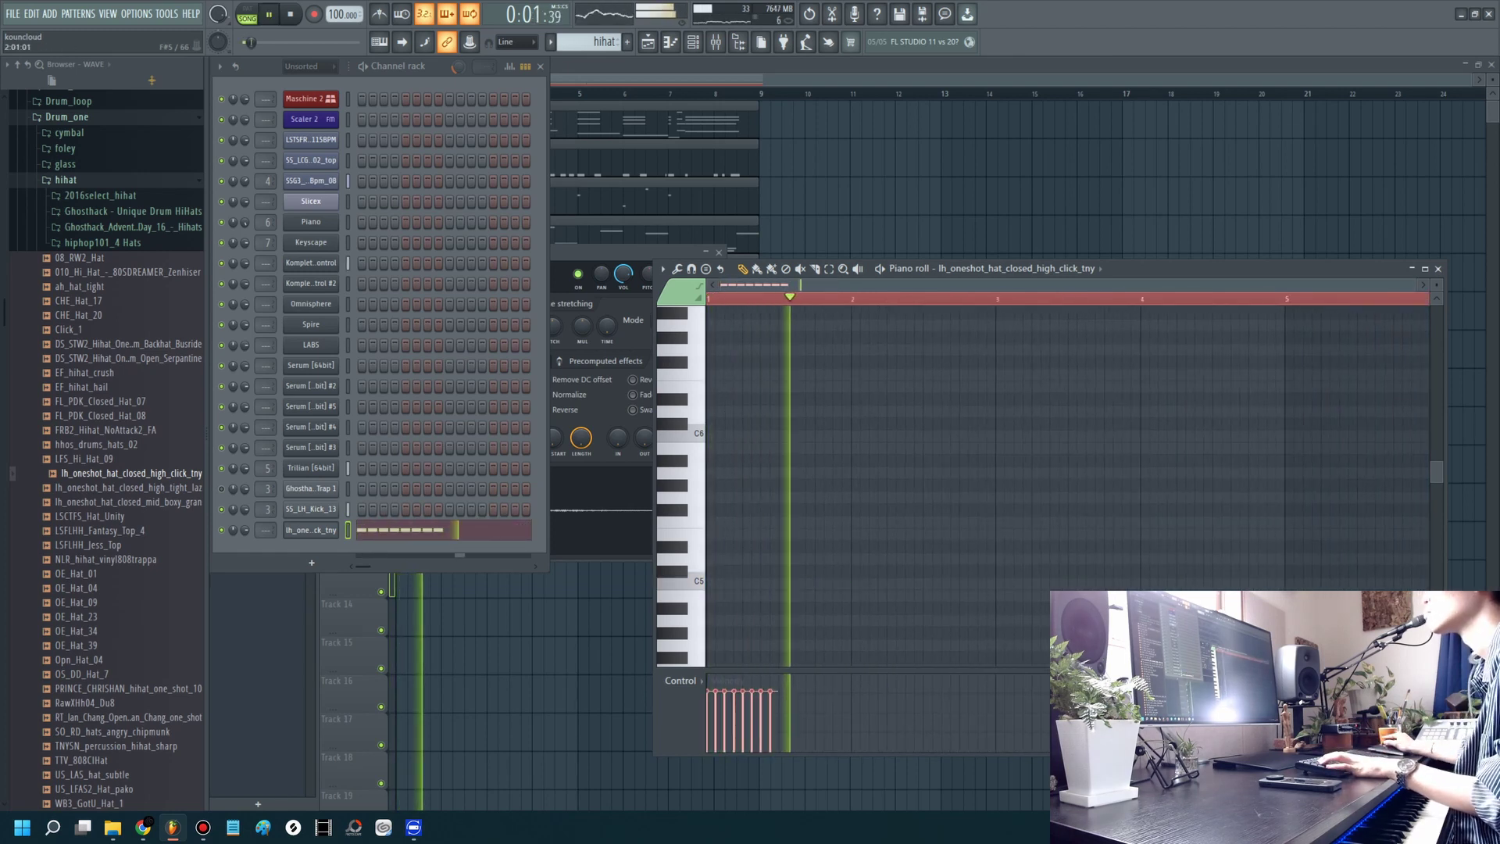
Step: Repeat the hi-hat notes at C7 through the end of bar 4 and adjust the length of the final four notes
{"action": "key", "text": "space"}
{"action": "scroll", "coordinate": [798, 362], "scroll_direction": "up", "scroll_amount": 1}
{"action": "key", "text": "ctrl+b"}
{"action": "key", "text": "space"}
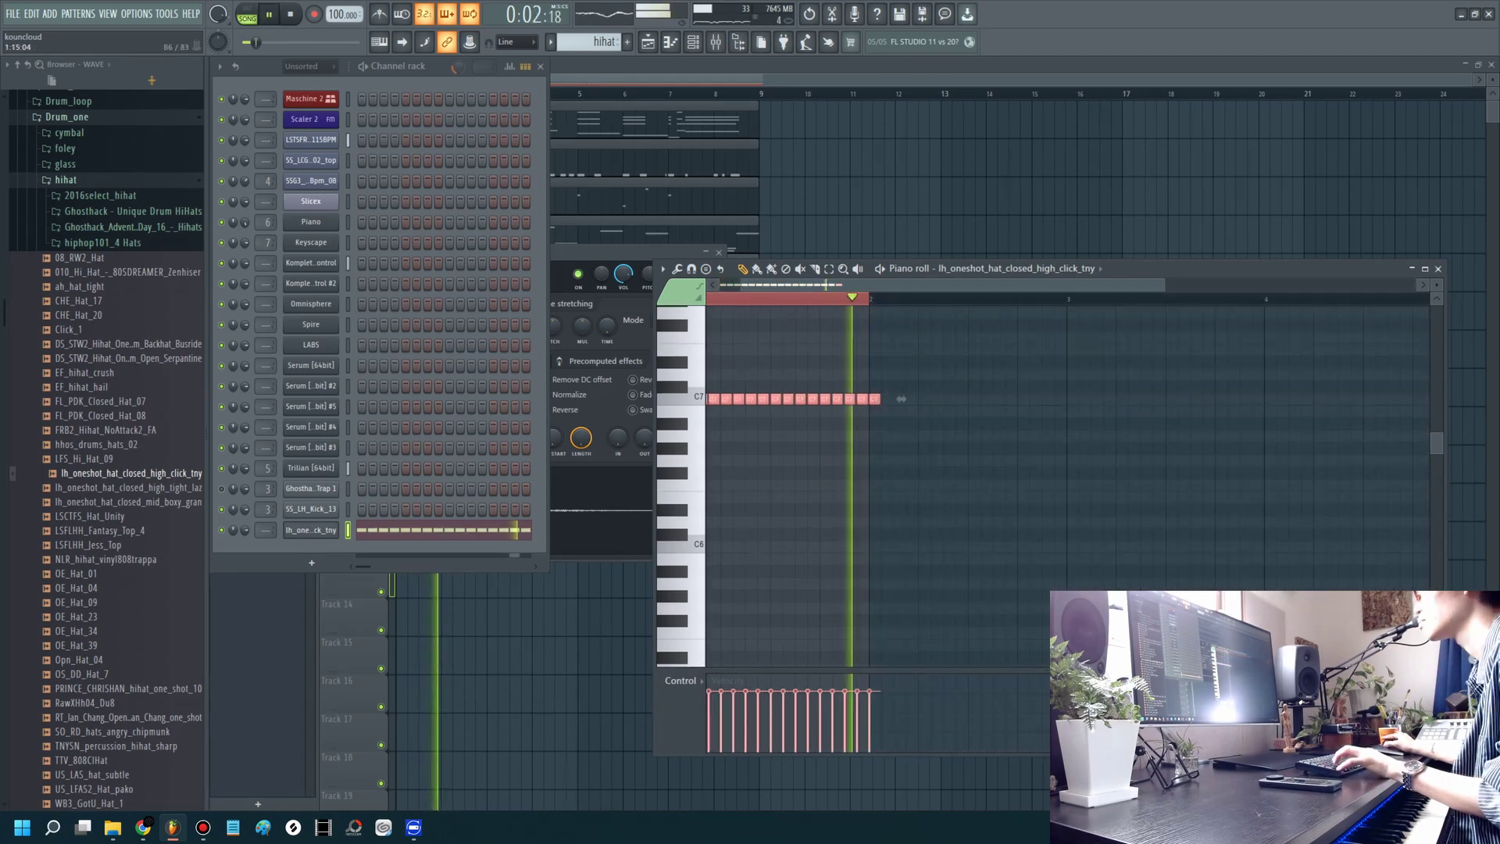
{"action": "key", "text": "ctrl+b"}
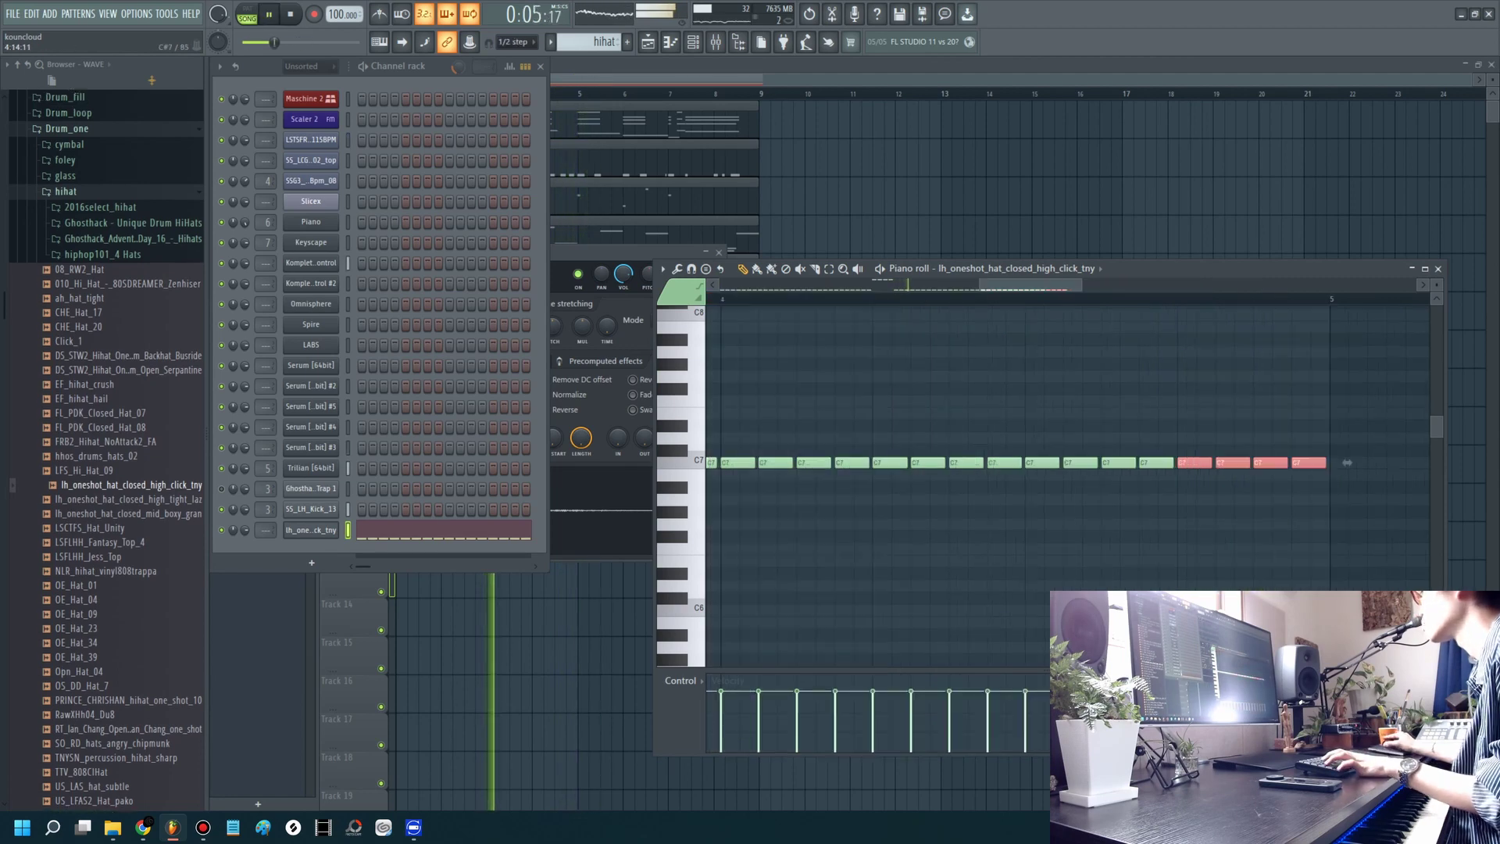
{"action": "left_click_drag", "start_coordinate": [1346, 463], "coordinate": [1328, 462]}
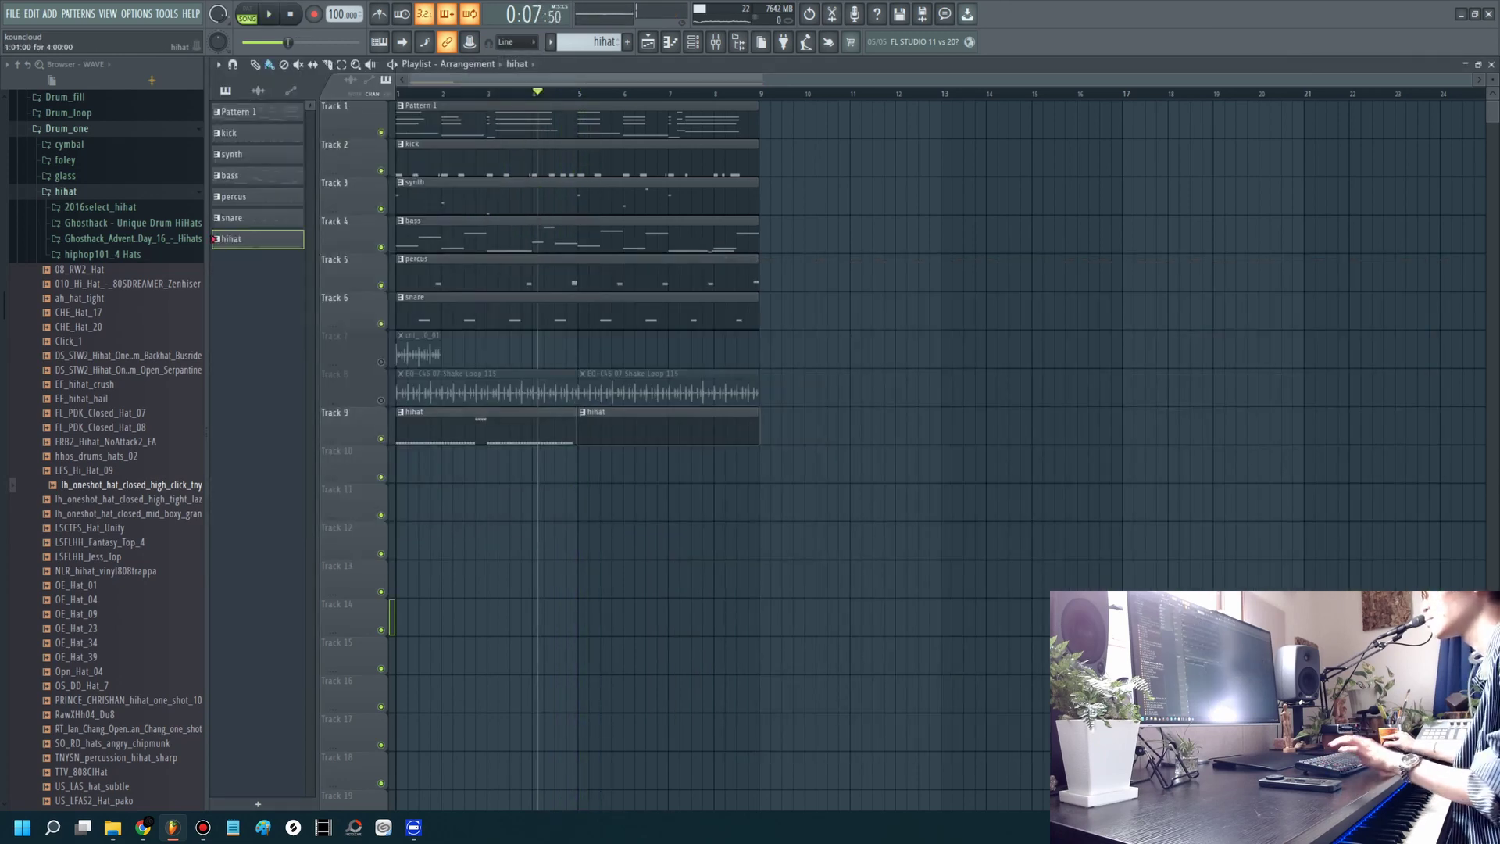
Step: Replace the second hihat clip at bar 5 on Track 9 with a new one and play the arrangement
{"action": "right_click", "coordinate": [587, 426]}
{"action": "left_click", "coordinate": [587, 425]}
{"action": "key", "text": "space"}
{"action": "scroll", "coordinate": [587, 425], "scroll_direction": "up", "scroll_amount": 1}
{"action": "scroll", "coordinate": [590, 461], "scroll_direction": "up", "scroll_amount": 1}
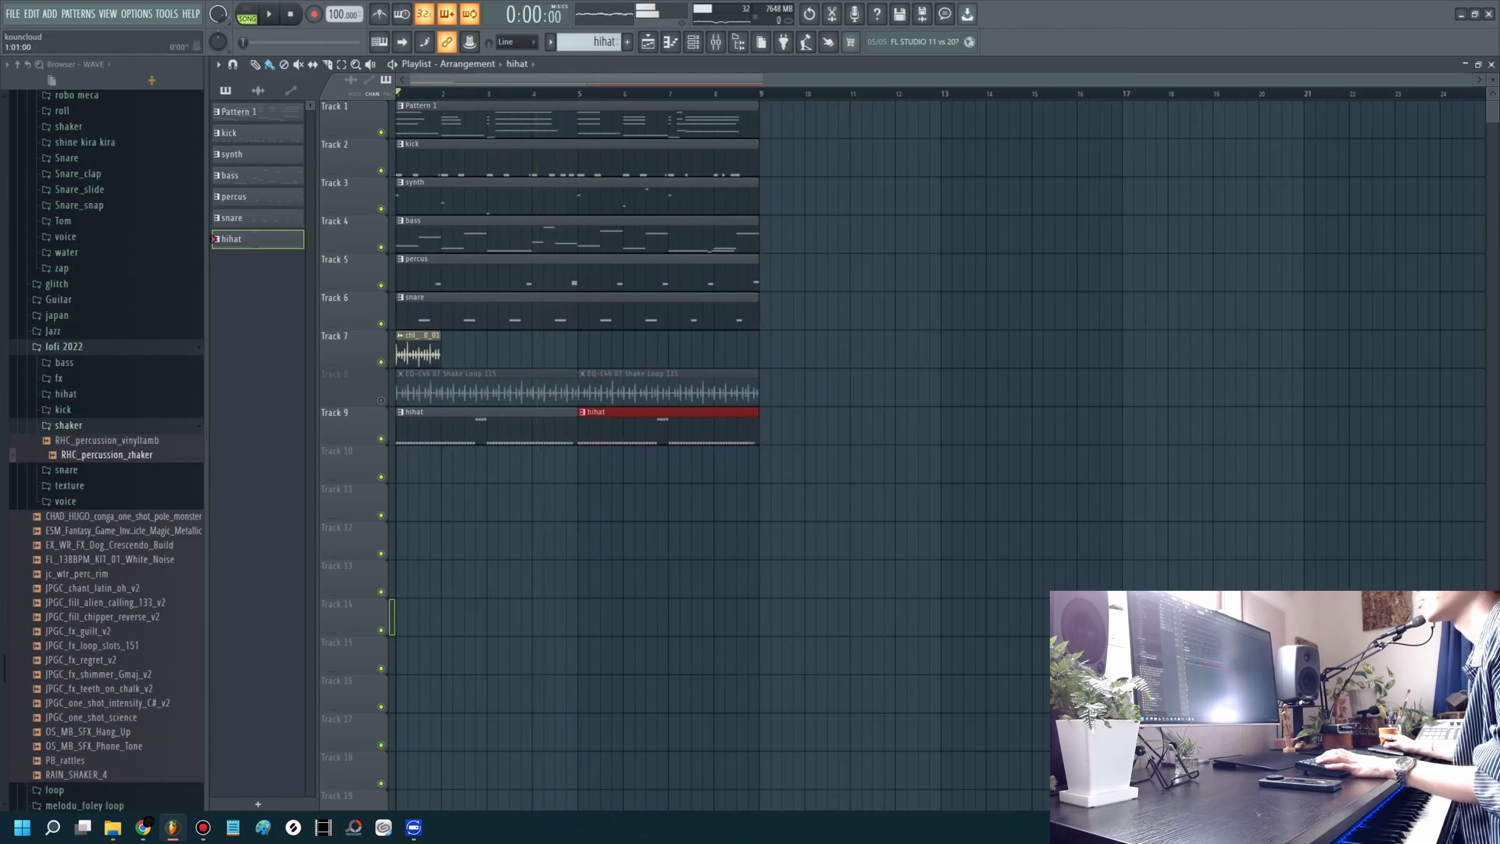
Step: Show the audio clips in the picker and repeat the chl_prclp_shaker loop on Track 7 through bar 8 during playback
{"action": "key", "text": "space"}
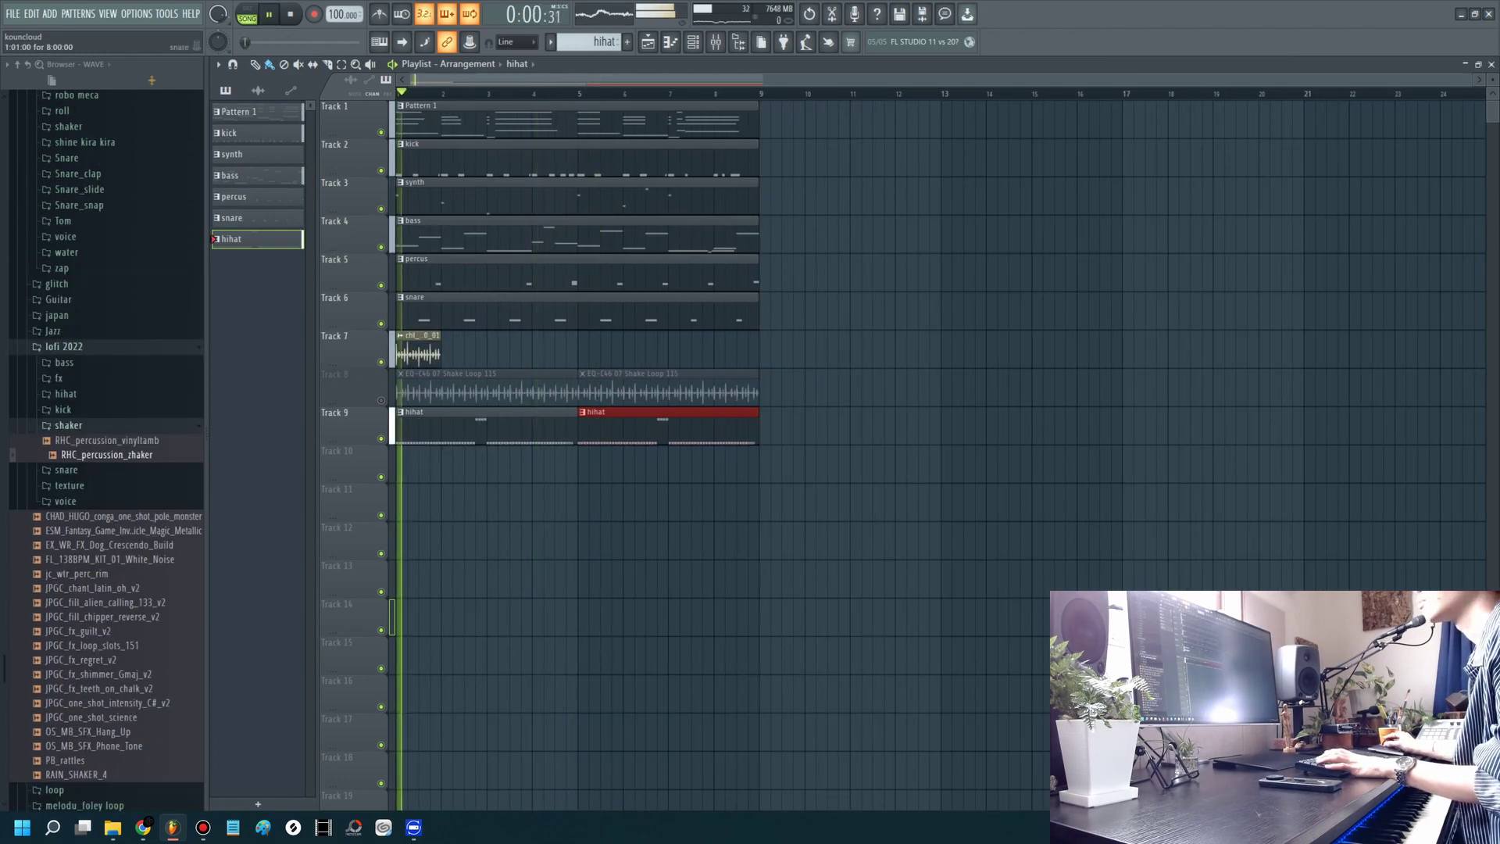
{"action": "left_click", "coordinate": [258, 89]}
{"action": "key", "text": "ctrl+b"}
{"action": "key", "text": "ctrl+b"}
{"action": "key", "text": "ctrl+b"}
{"action": "key", "text": "ctrl+b"}
{"action": "key", "text": "ctrl+b"}
{"action": "key", "text": "ctrl+b"}
{"action": "key", "text": "ctrl+b"}
{"action": "key", "text": "ctrl+b"}
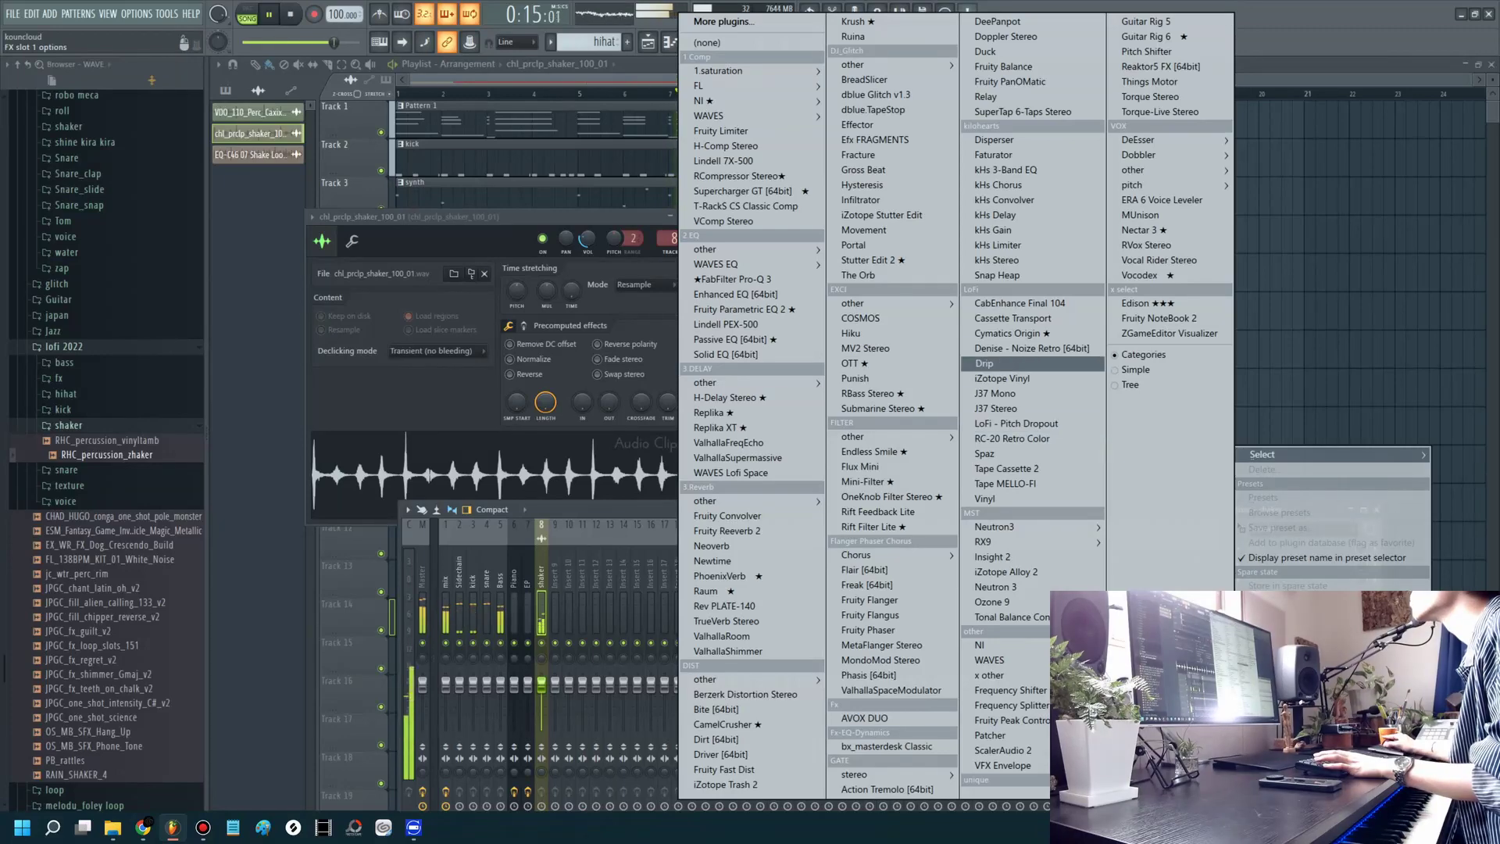
Step: Insert the Cymatics Origin effect in the first slot of the shaker mixer track
{"action": "left_click", "coordinate": [1014, 334]}
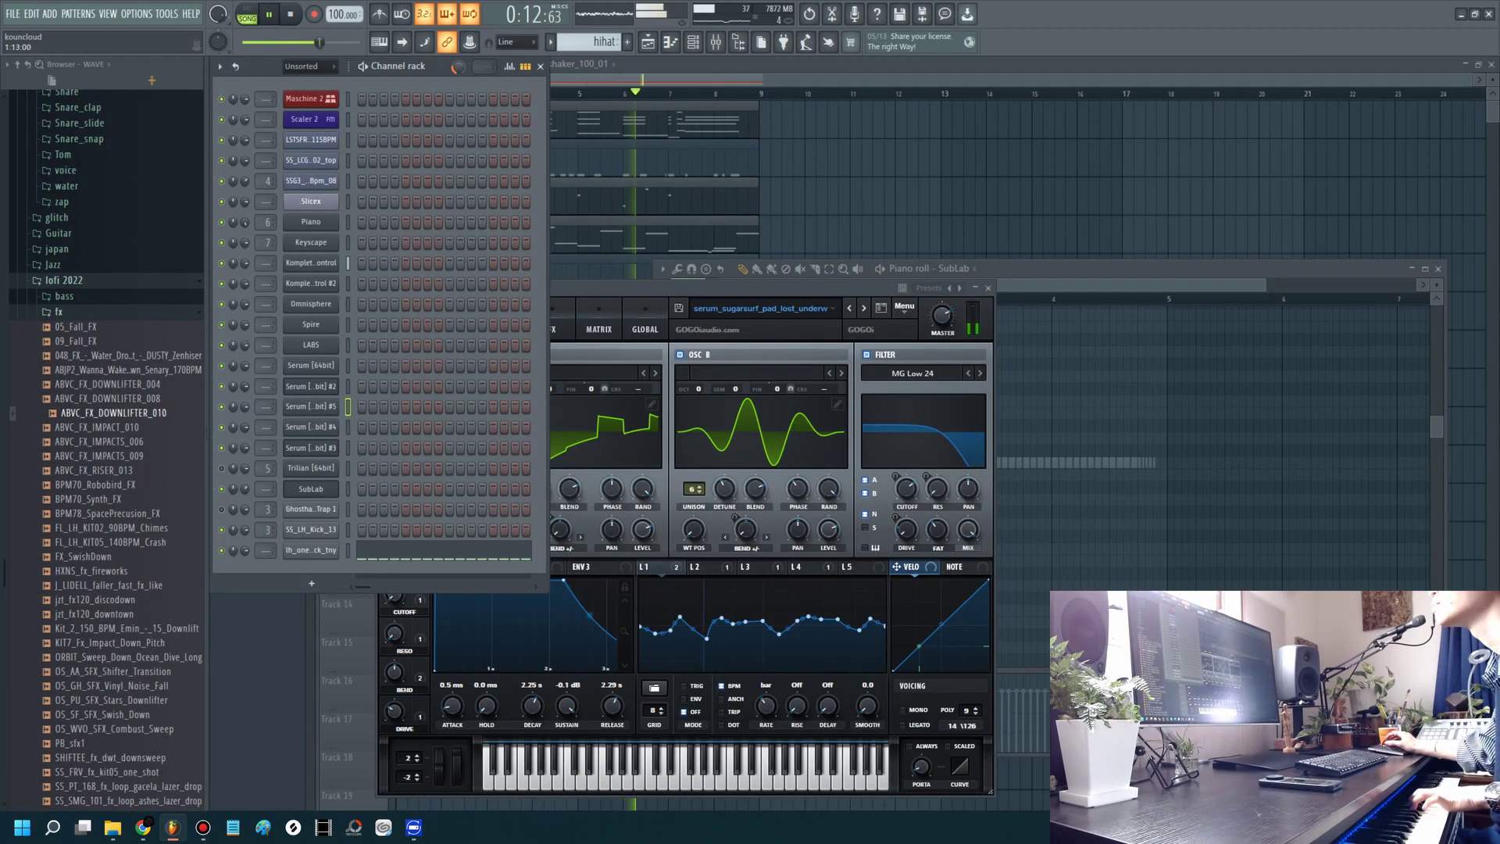
Step: Clear the open windows and place RKU_DNA_100_DRUMS_GROOVES_COLLAPSE_BEAT.wav from Splice on Track 13 of the playlist
{"action": "key", "text": "F12"}
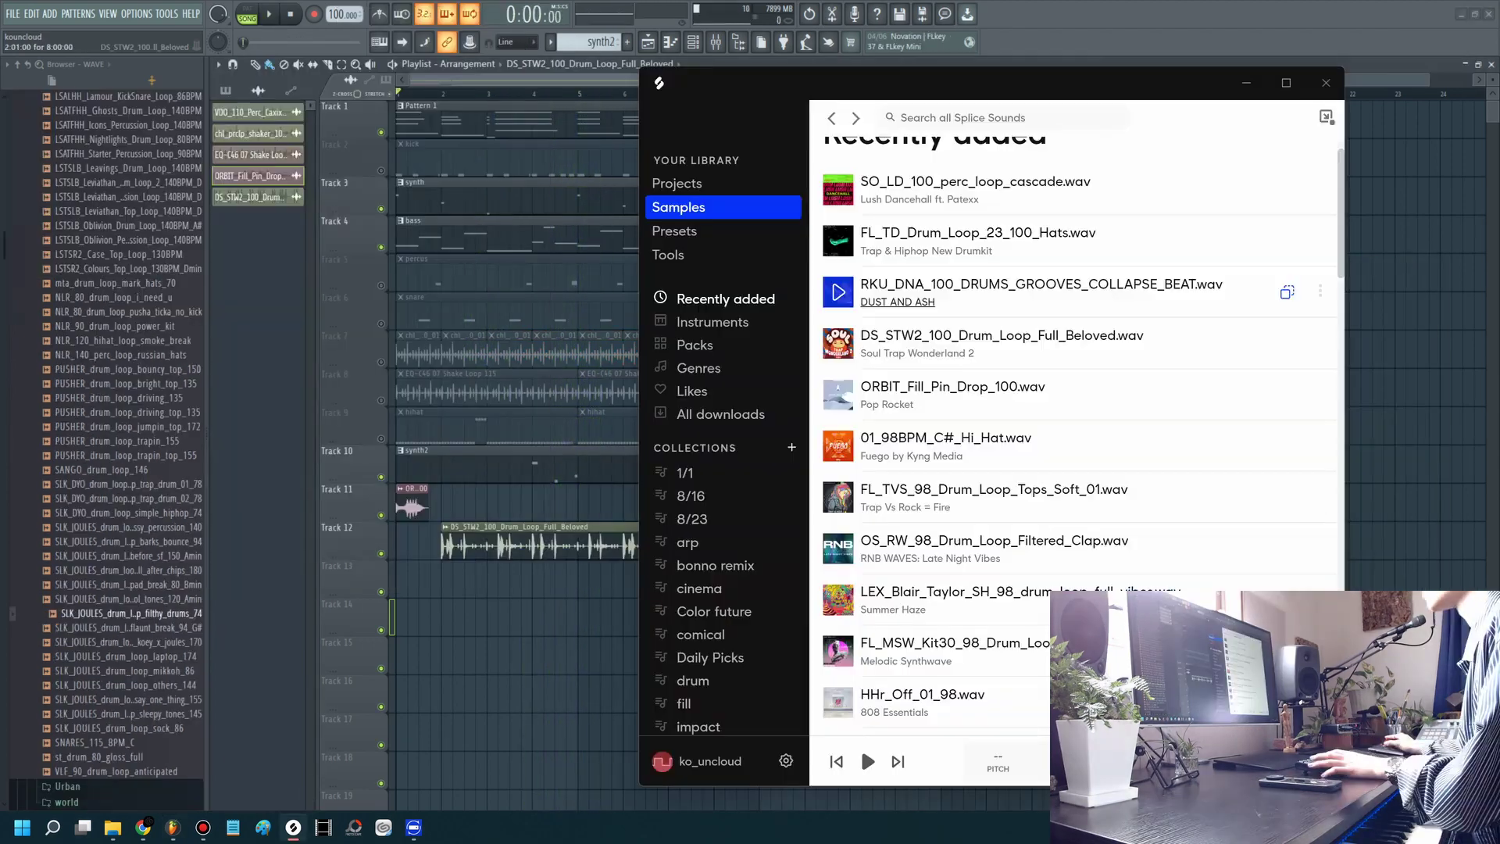
{"action": "left_click_drag", "start_coordinate": [1016, 293], "coordinate": [434, 582]}
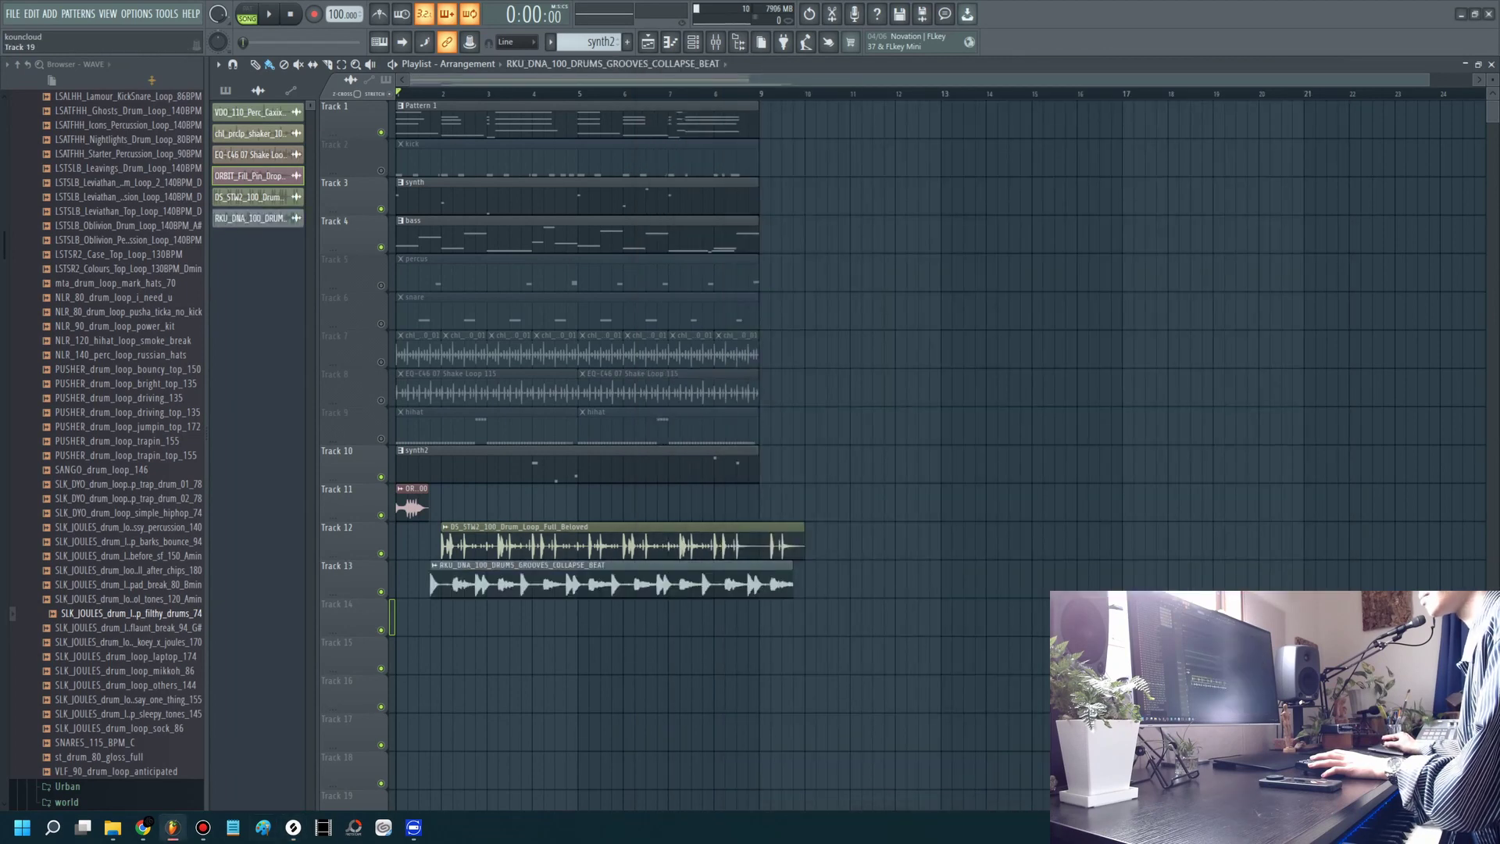
Step: Place FL_TD_Drum_Loop_23_100_Hats.wav from Splice on Track 14 and duplicate the clip from bar 5 through bar 8
{"action": "mouse_move", "coordinate": [172, 828]}
{"action": "left_click", "coordinate": [293, 827]}
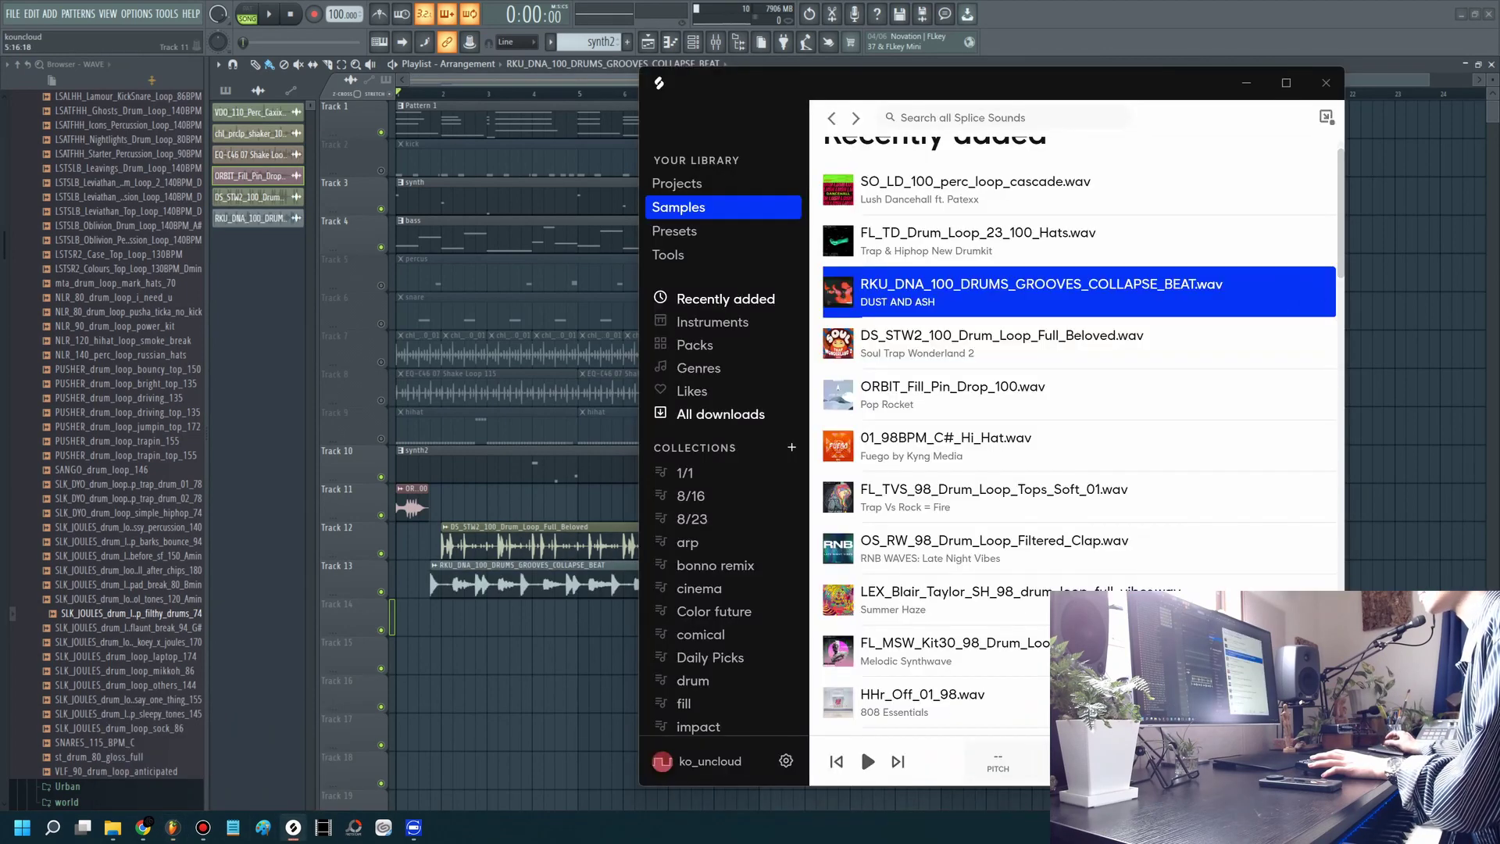
{"action": "left_click_drag", "start_coordinate": [977, 240], "coordinate": [442, 621]}
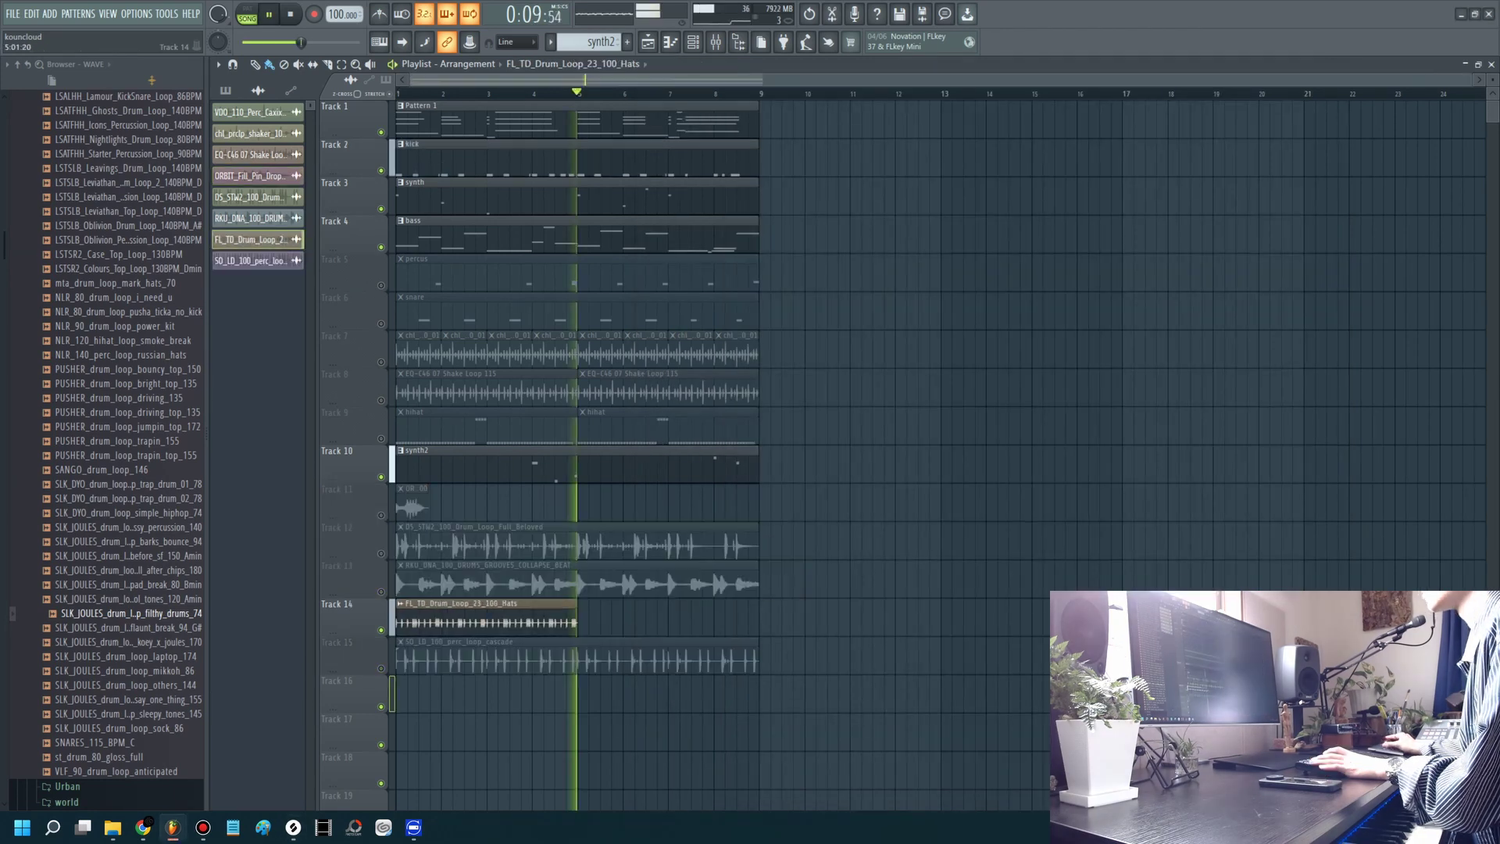
{"action": "key", "text": "ctrl+b"}
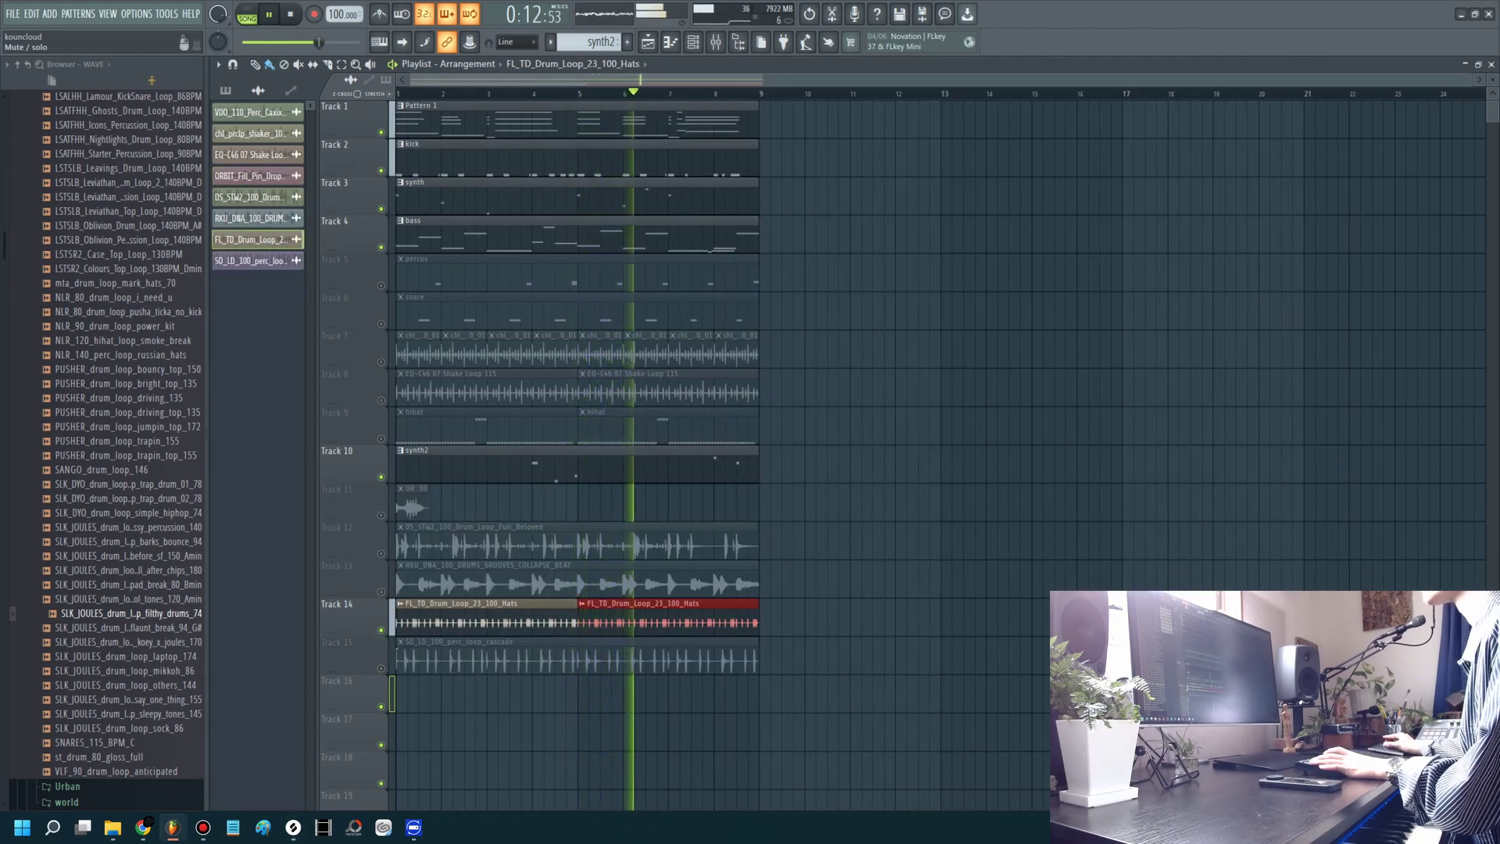
Step: Compare the drum loops on Tracks 12, 14 and 15 during playback, leaving Tracks 12 and 14 audible and Track 15 muted
{"action": "left_click", "coordinate": [381, 629]}
{"action": "left_click", "coordinate": [381, 668]}
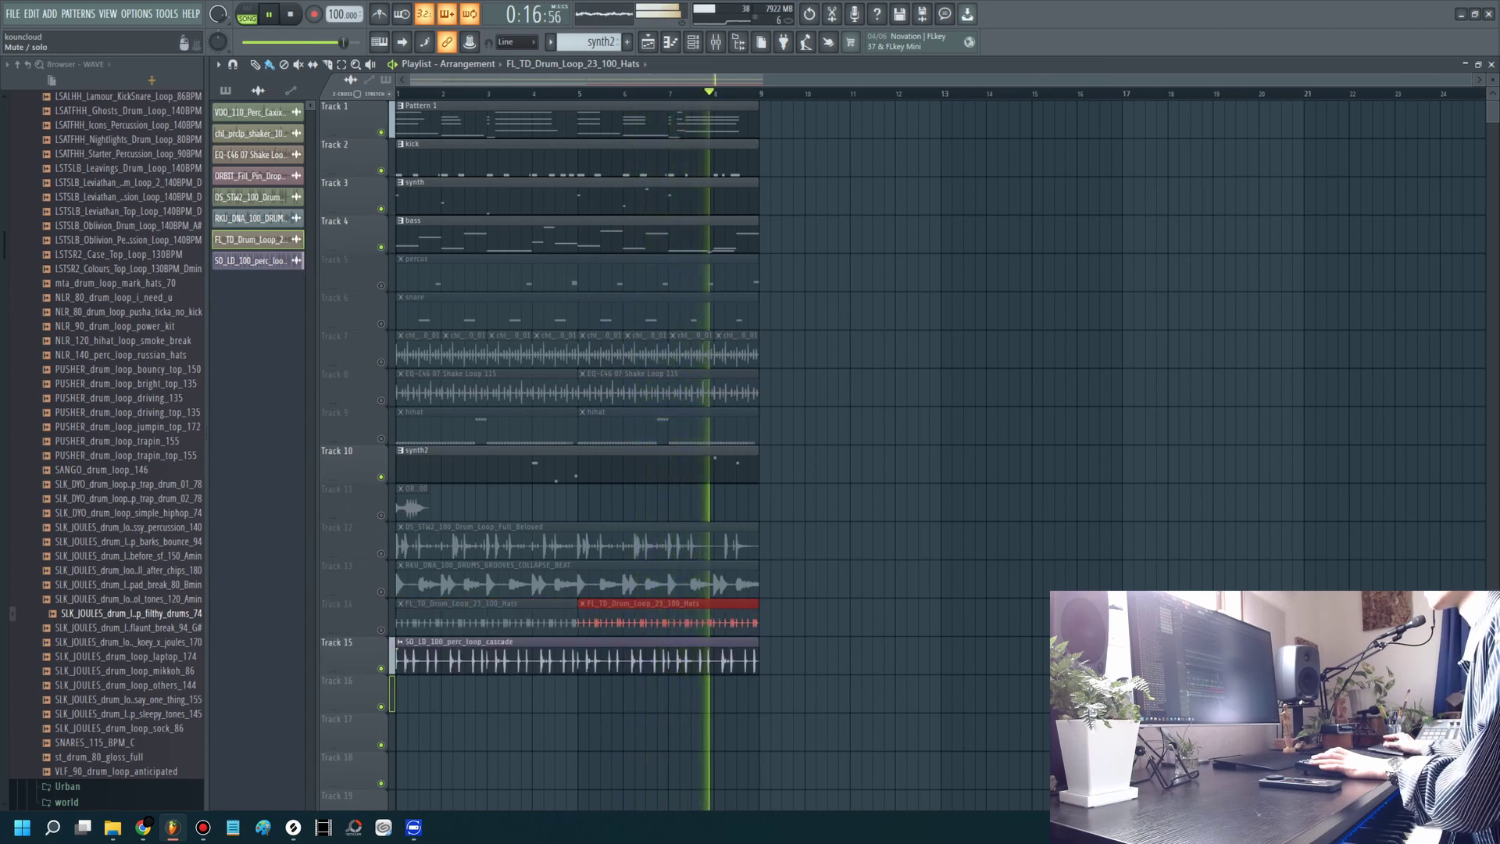
{"action": "left_click", "coordinate": [382, 630]}
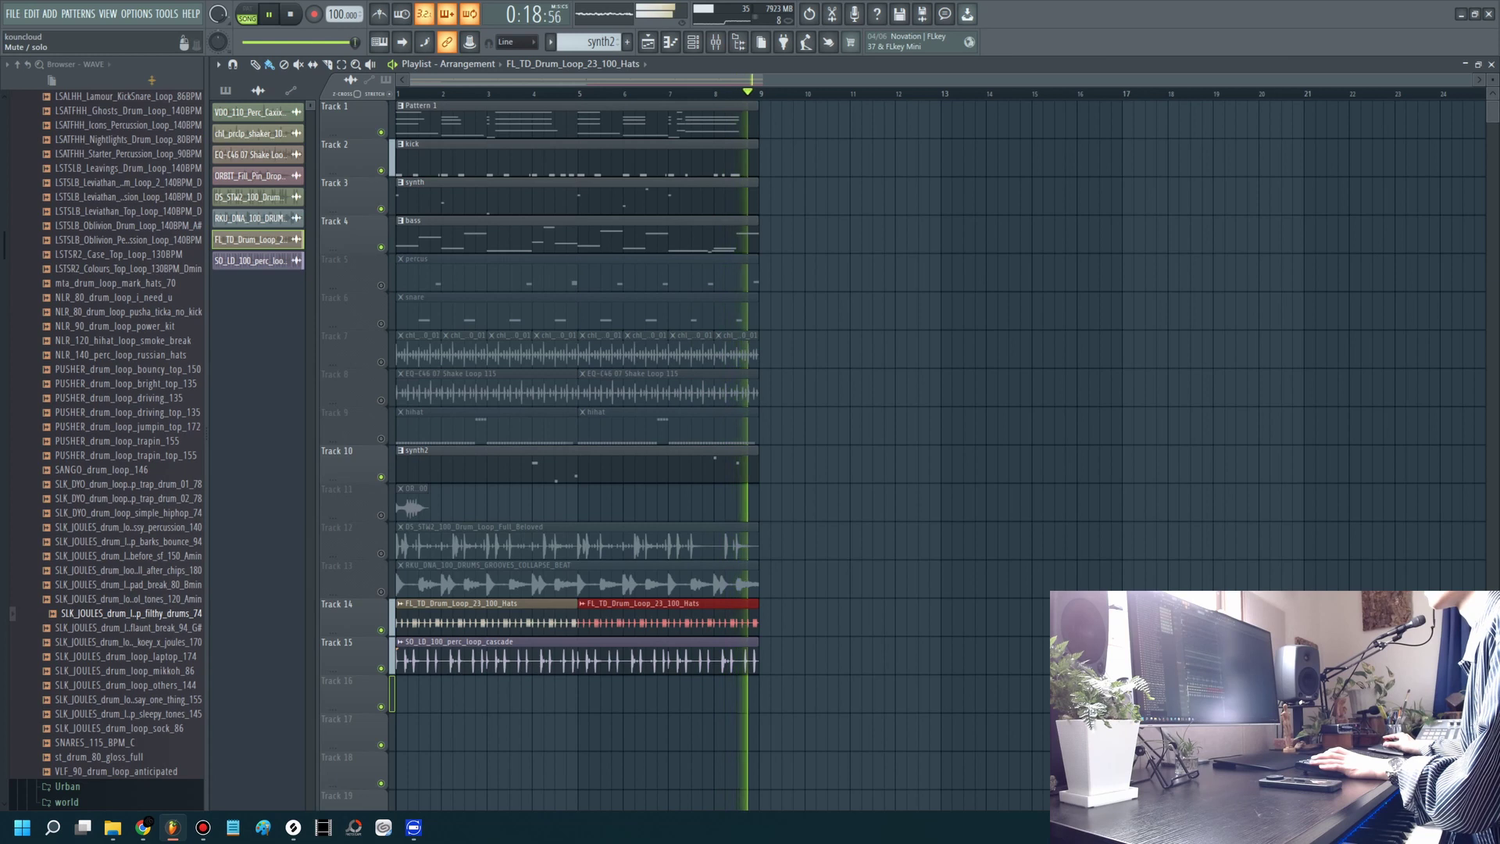
{"action": "left_click", "coordinate": [381, 553]}
{"action": "left_click", "coordinate": [381, 629]}
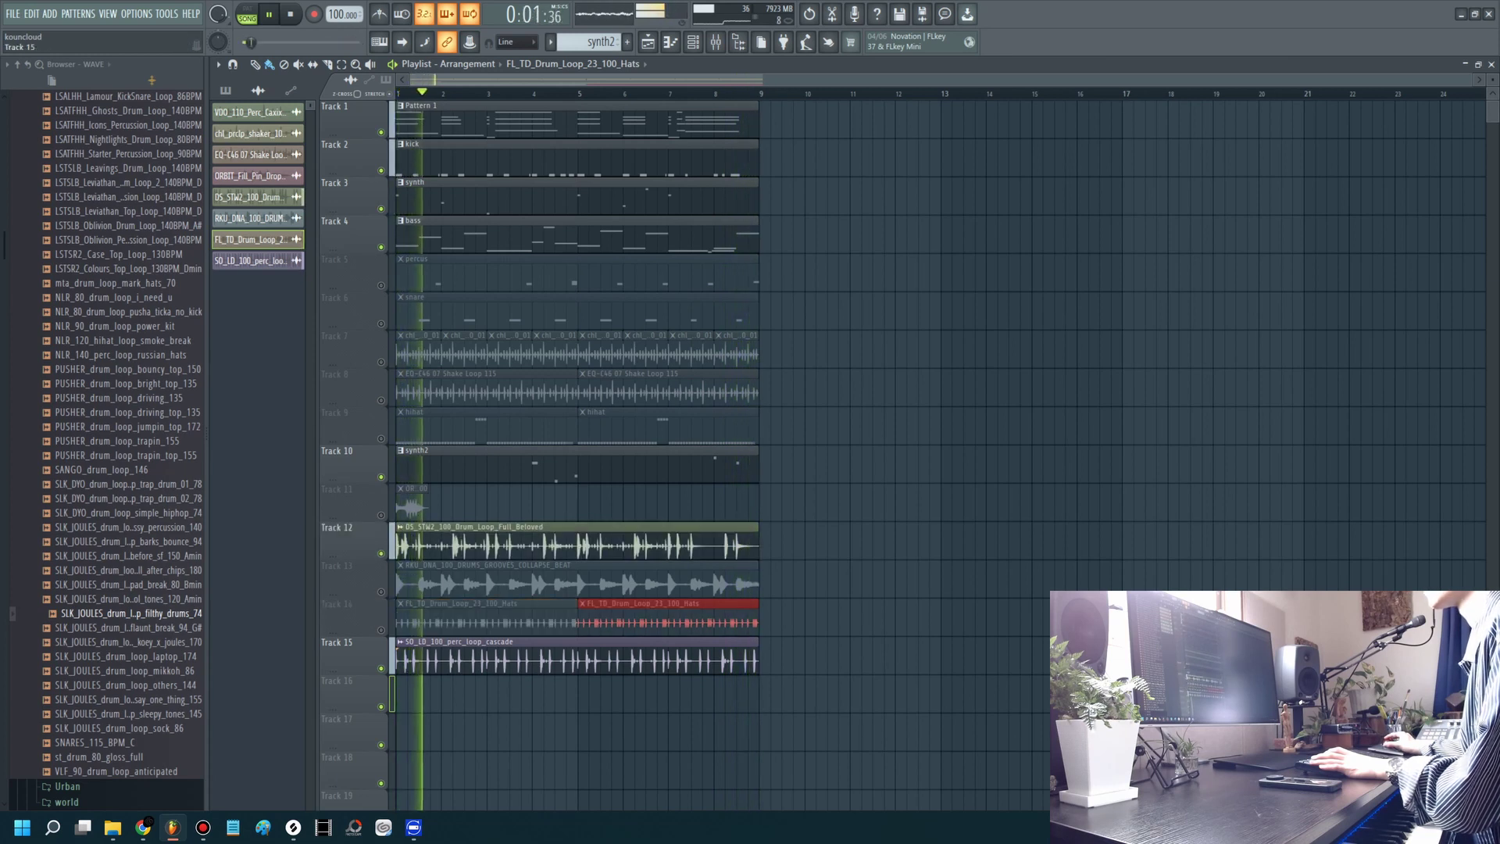
{"action": "left_click", "coordinate": [381, 668]}
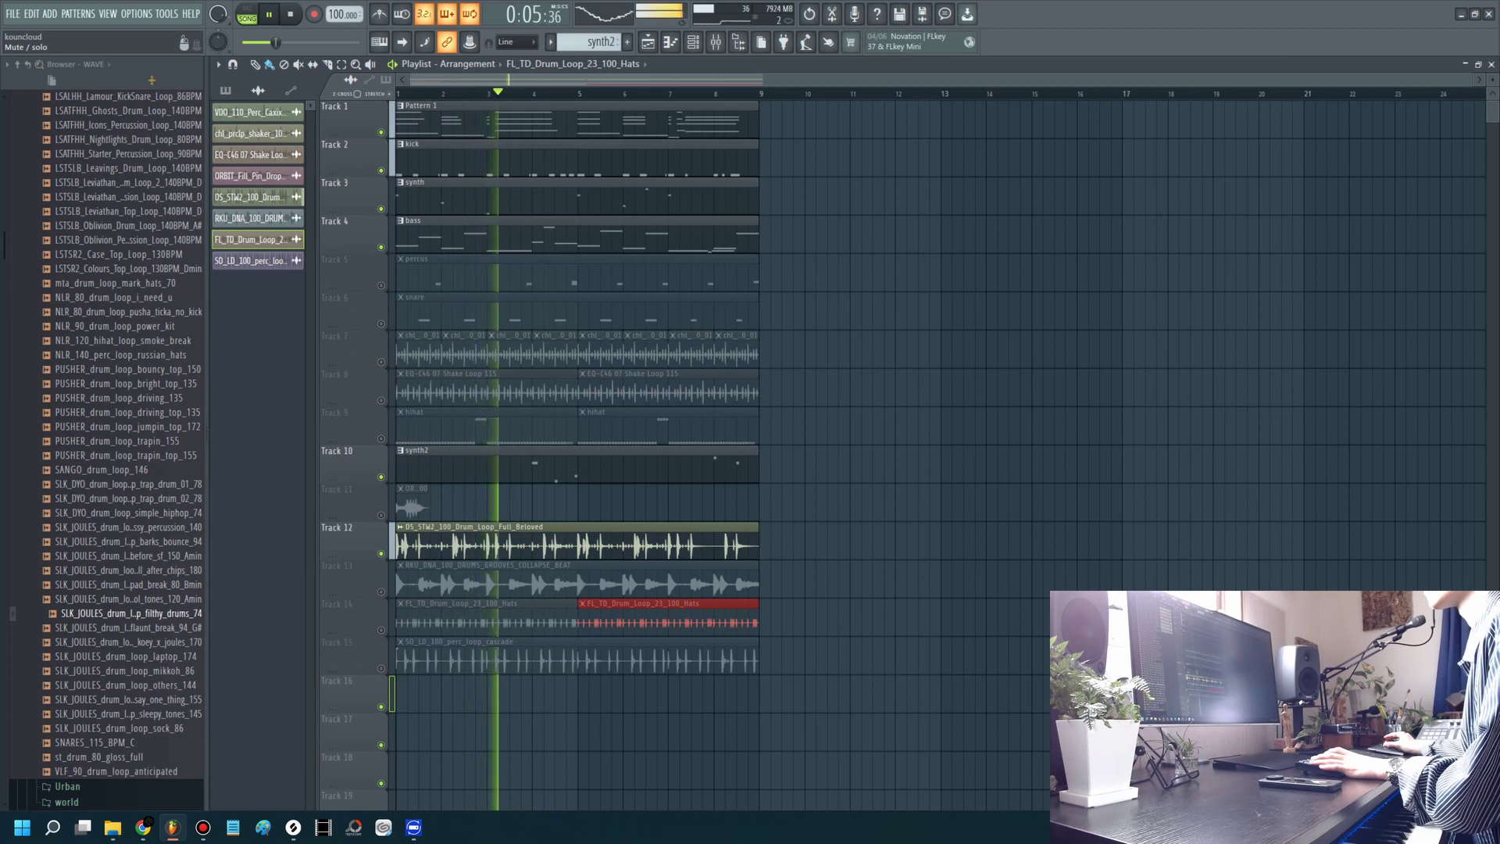
{"action": "left_click", "coordinate": [381, 630]}
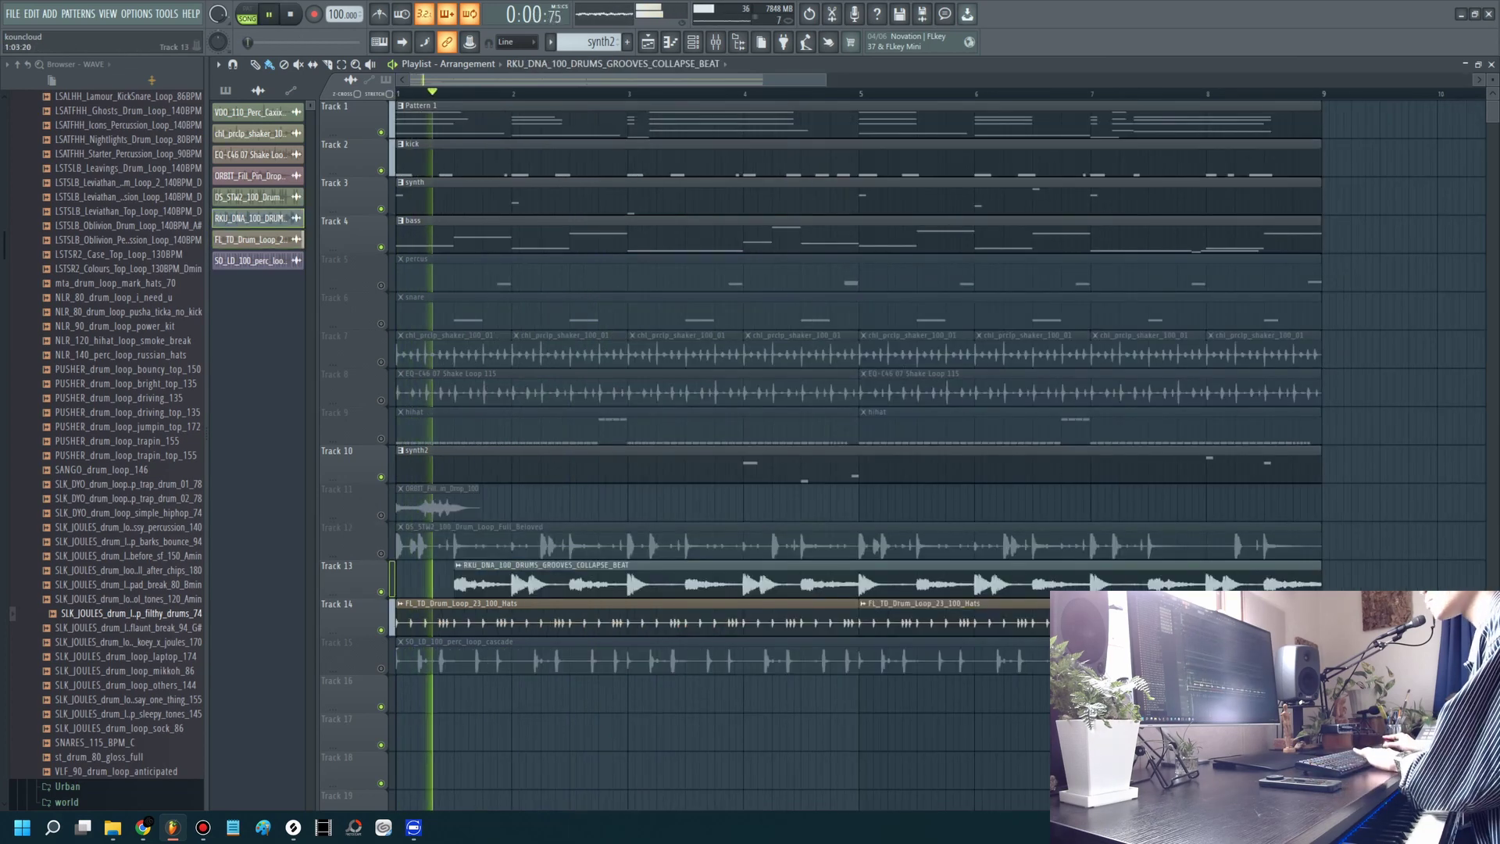
Step: Cut the first half of bar 2 out of the RKU_DNA_100_DRUMS_GROOVES_COLLAPSE_BEAT clip on Track 13
{"action": "left_click_drag", "start_coordinate": [512, 581], "coordinate": [570, 582]}
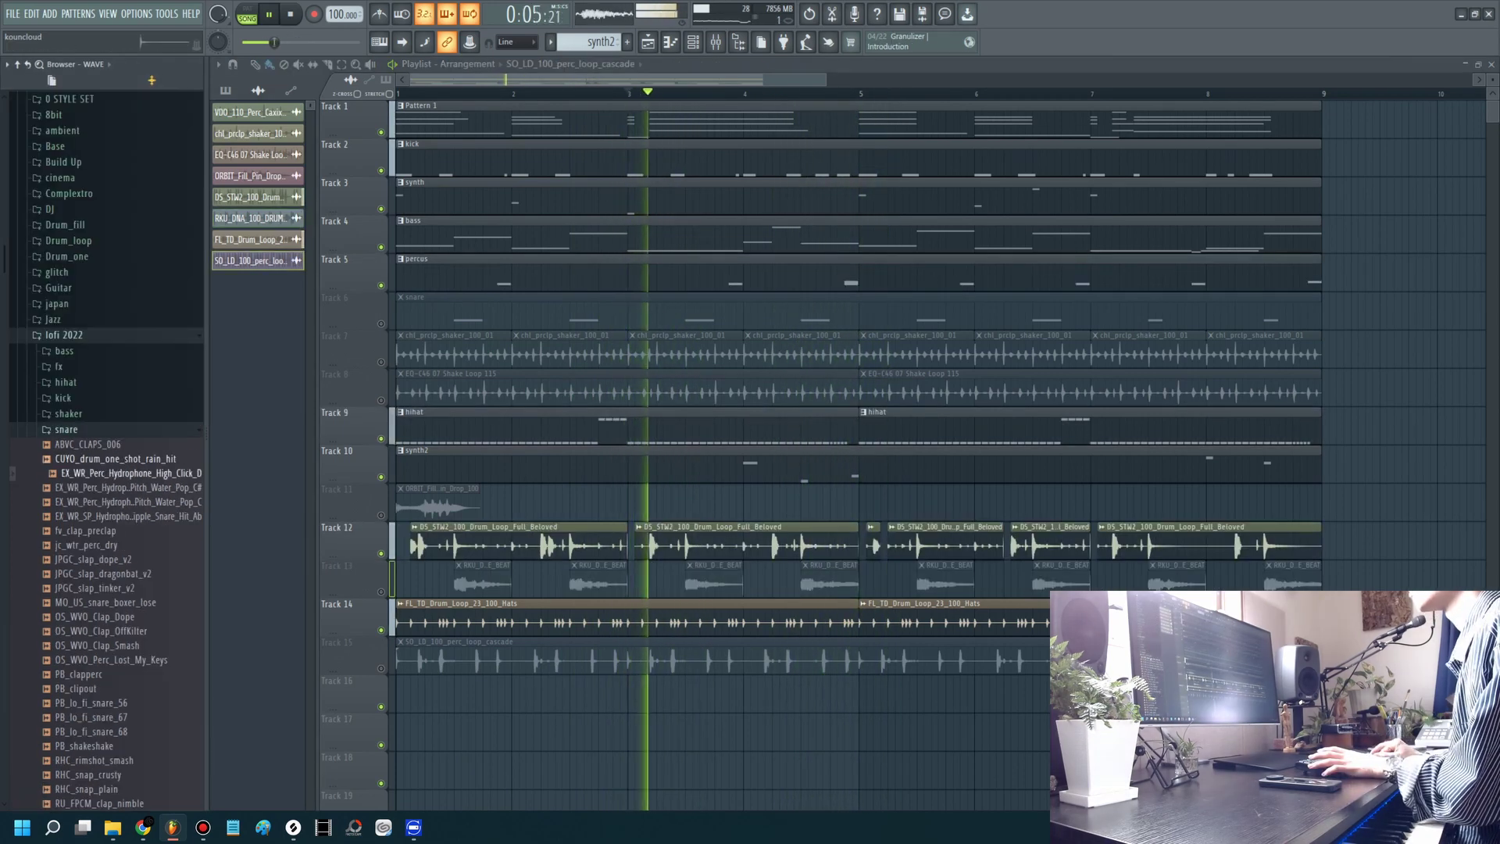
Step: Preview the EX_WR_Perc_Hydrophone_High_Pitch_Water_Pop_C# sample and add it to Track 16 in the middle of bar 1
{"action": "left_click", "coordinate": [125, 487]}
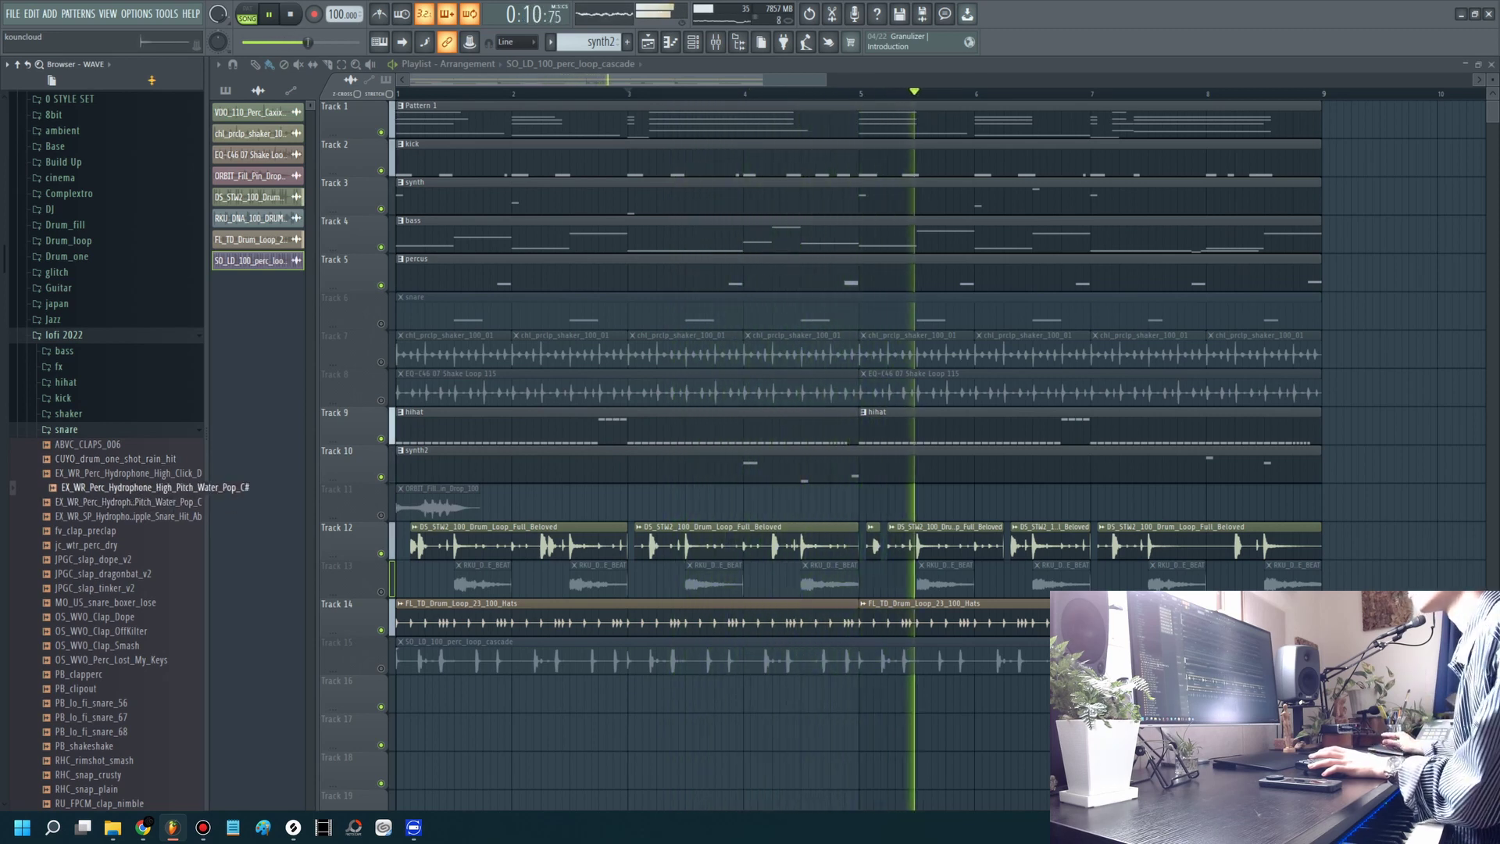
{"action": "left_click_drag", "start_coordinate": [320, 596], "coordinate": [415, 736]}
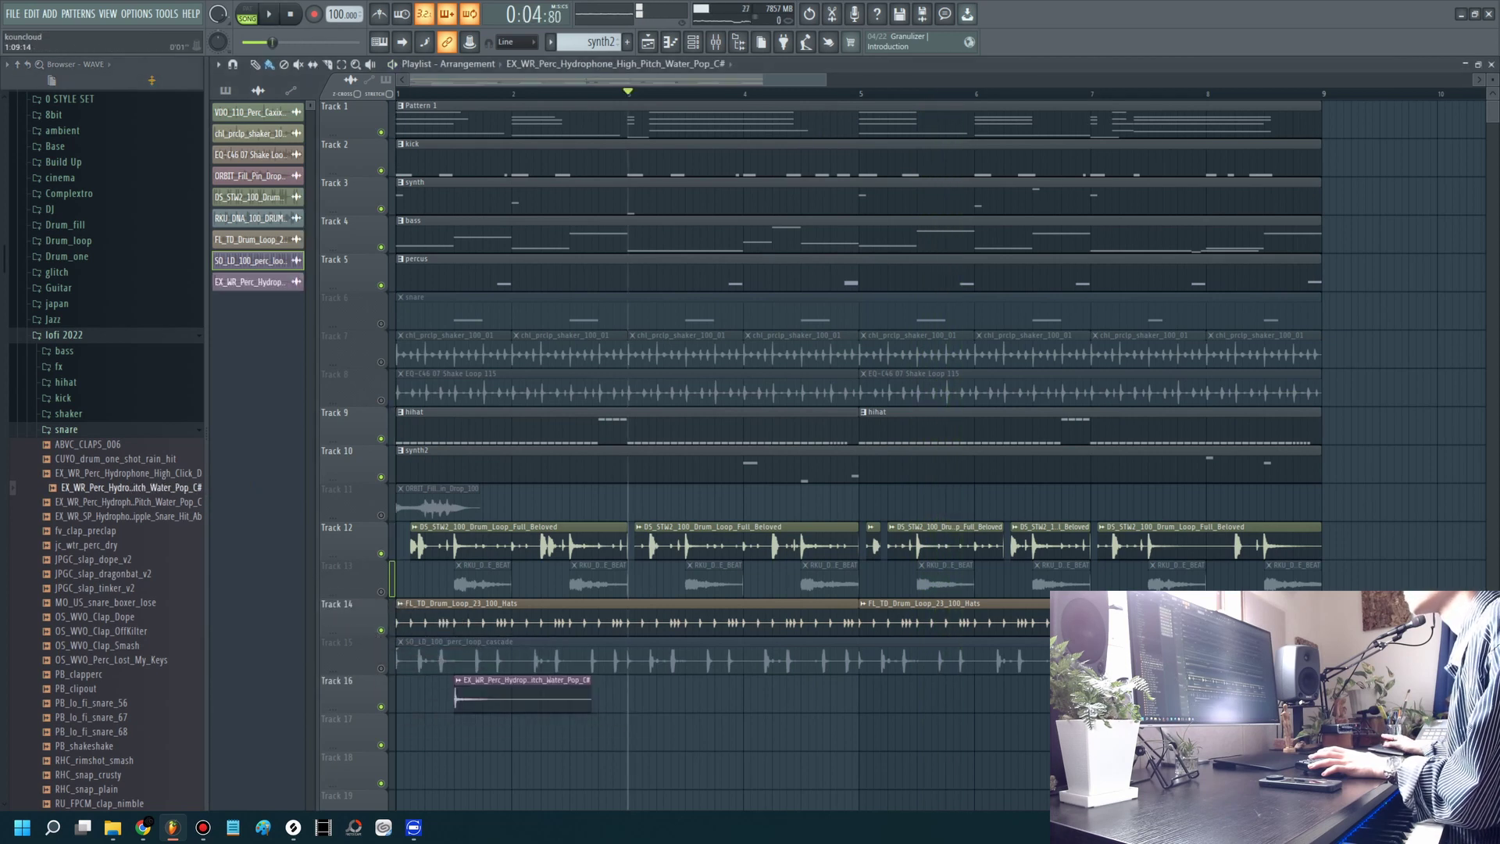
{"action": "key", "text": "space"}
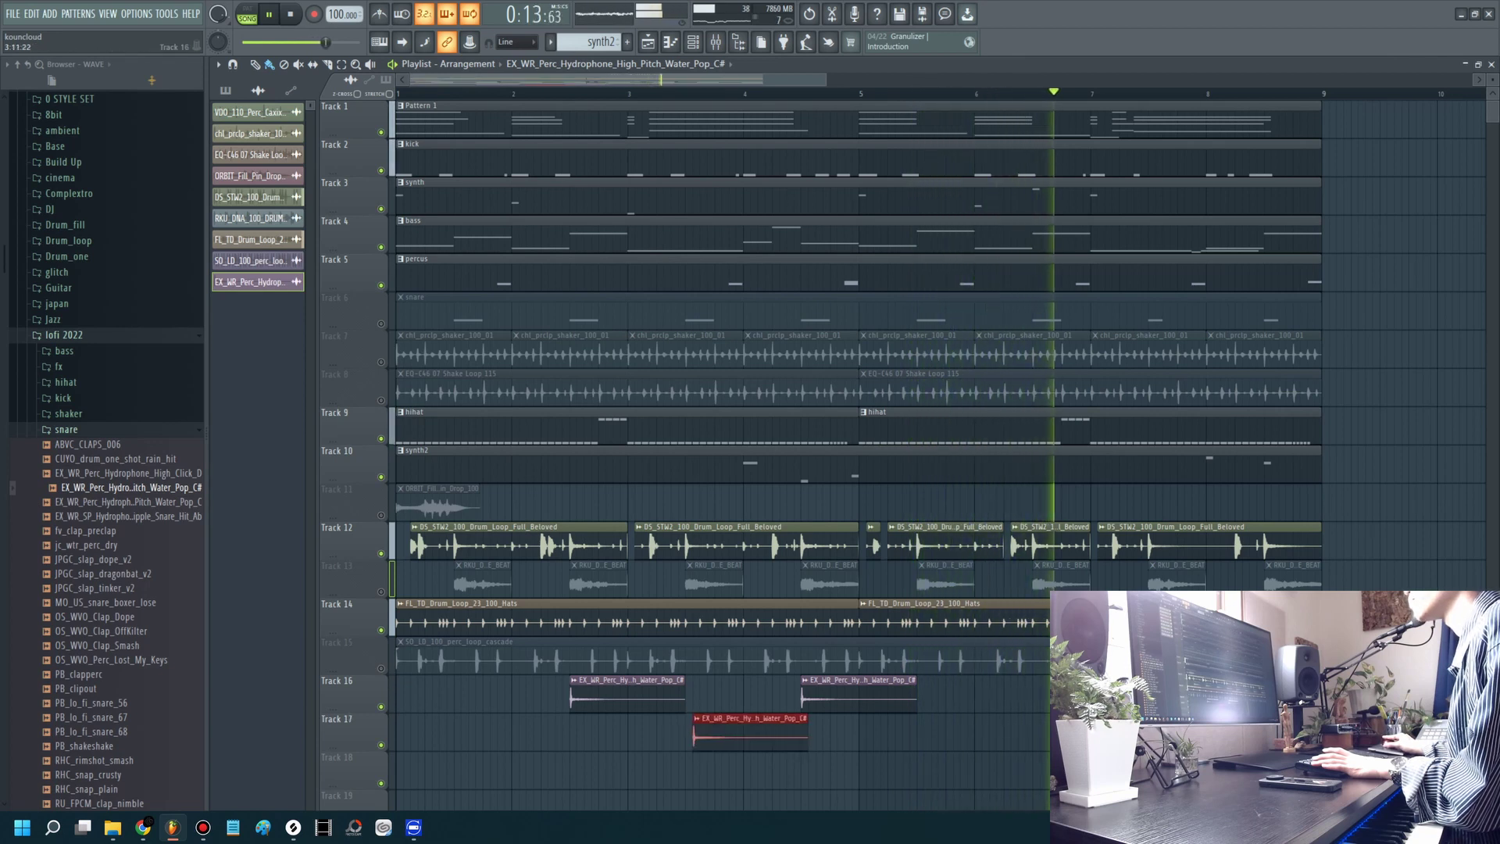
{"action": "left_click", "coordinate": [453, 695]}
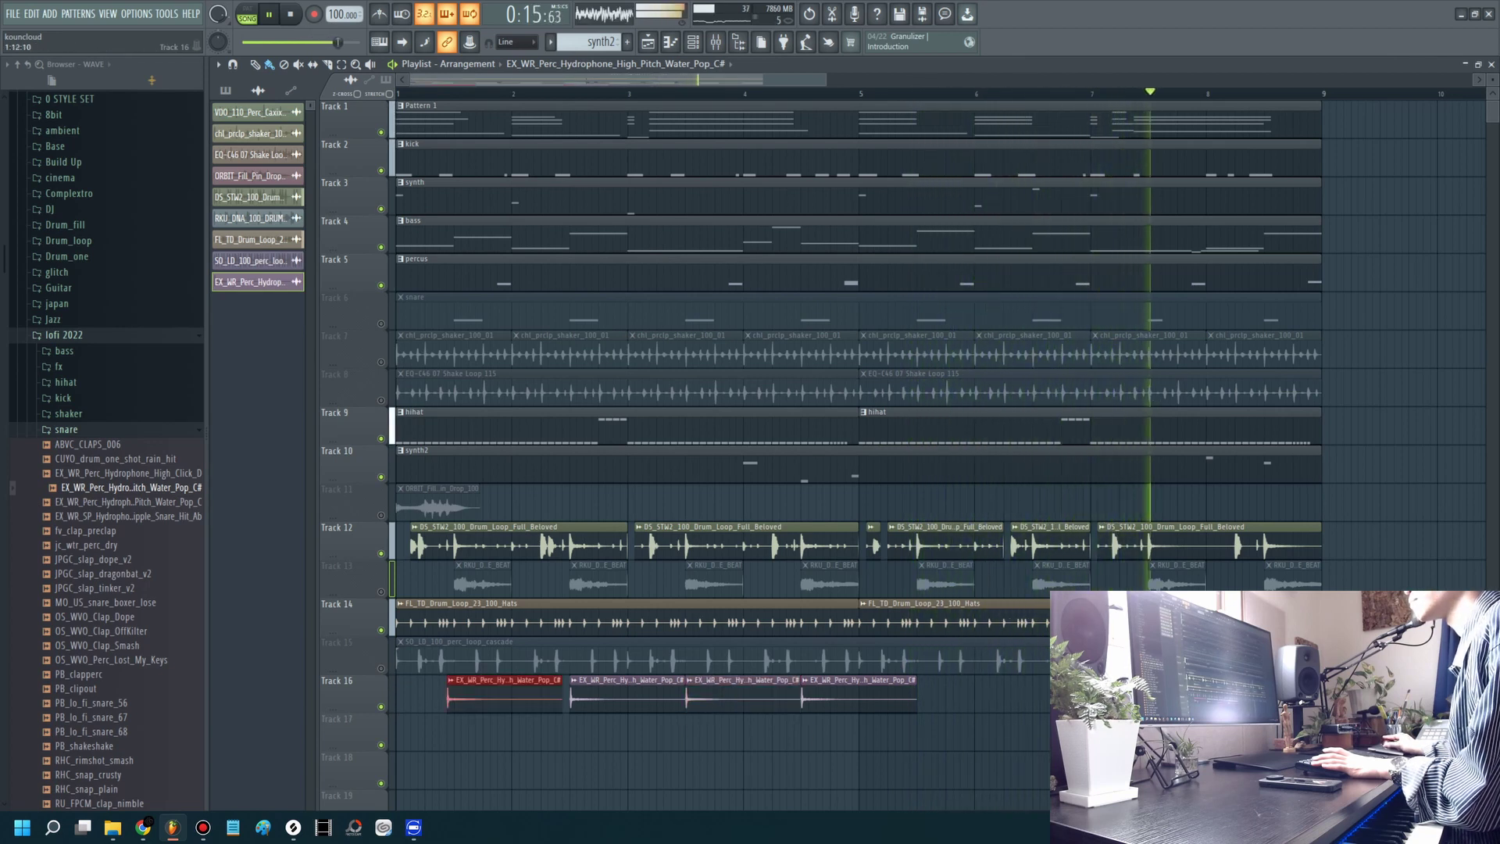
Step: Remove the hats loop on Track 14 from bar 1 to near the end of bar 2, keeping a short piece before bar 2
{"action": "left_click_drag", "start_coordinate": [397, 617], "coordinate": [613, 617]}
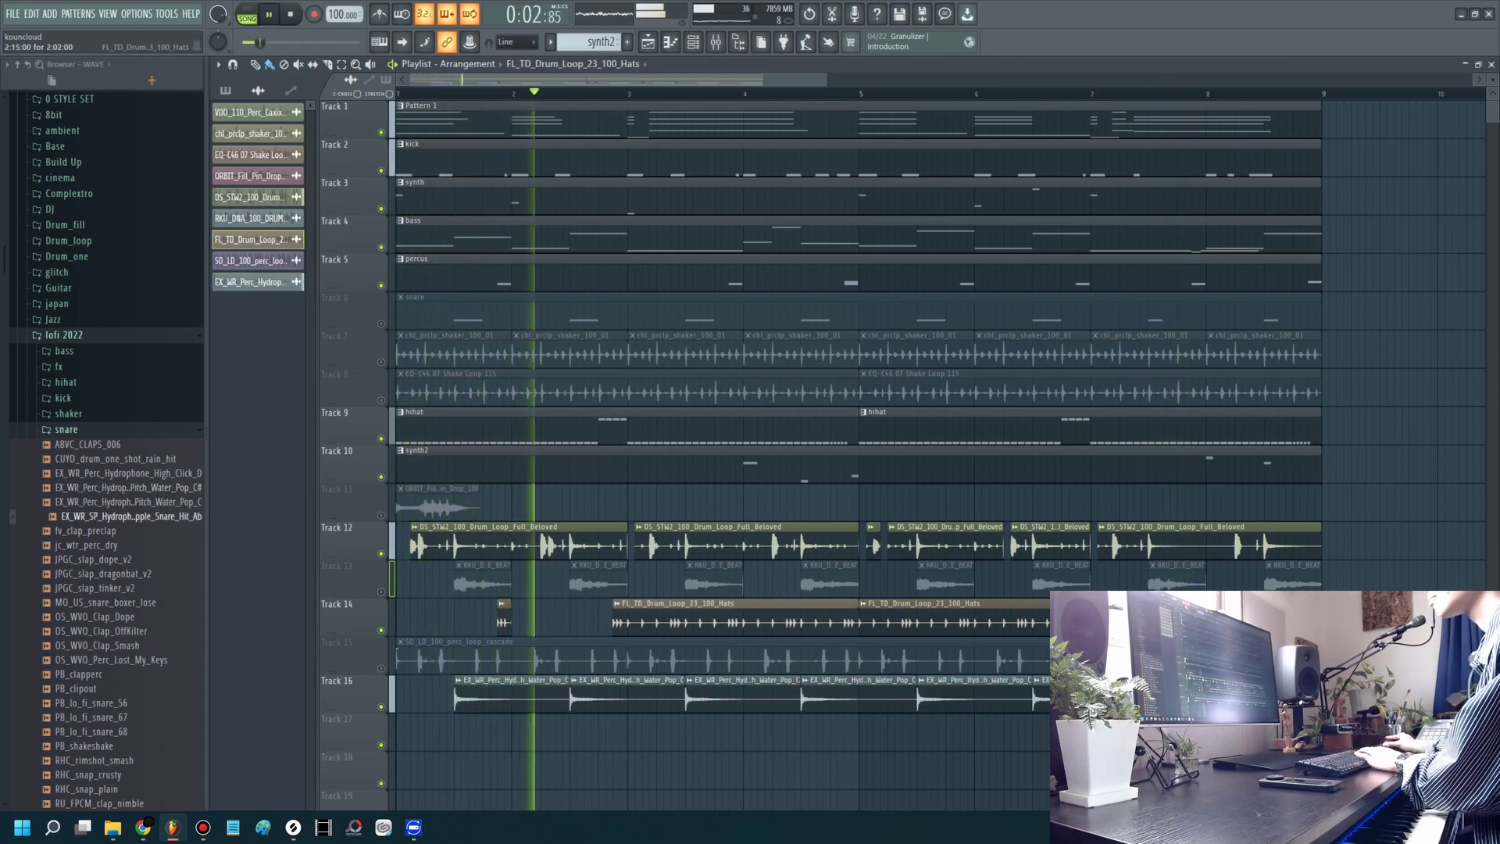
Step: Remove the hats loop on Track 14 from bar 3 onward, keeping the short piece just before bar 3
{"action": "left_click_drag", "start_coordinate": [857, 617], "coordinate": [625, 617]}
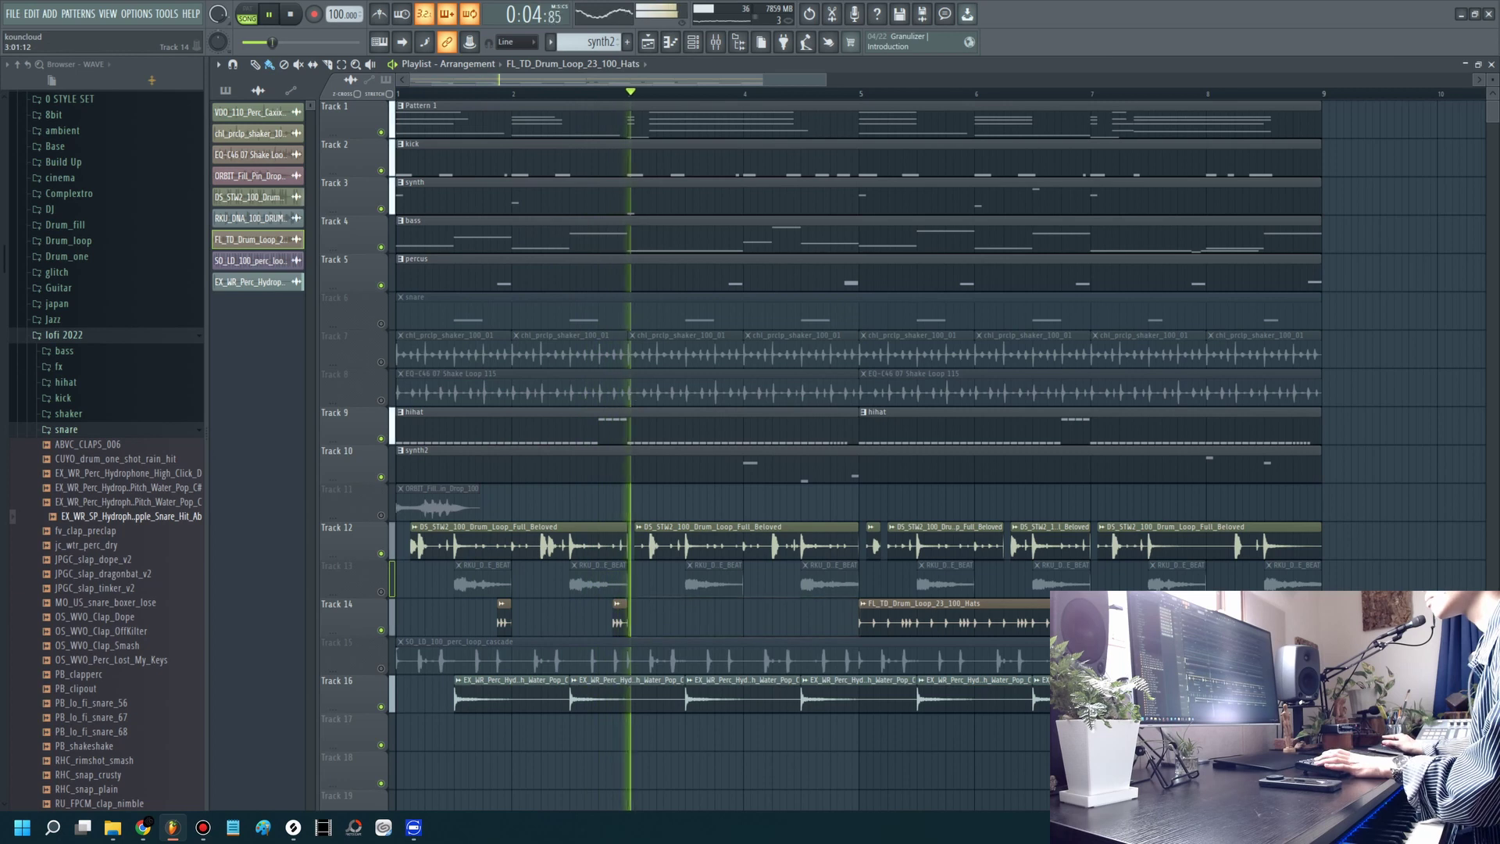
{"action": "key", "text": "Delete"}
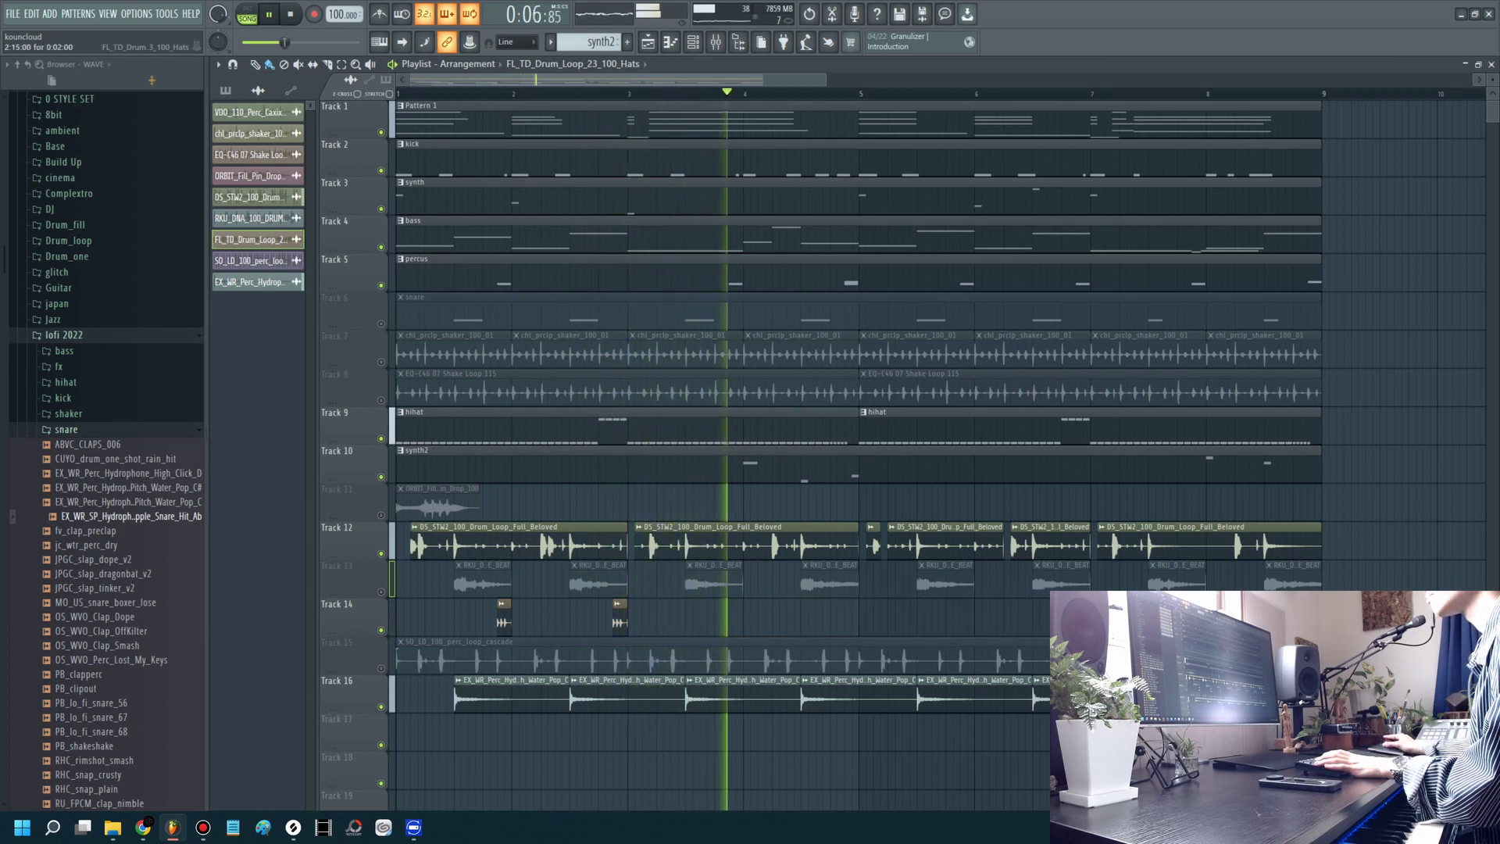
Step: Unmute Track 13 and delete its RKU_DNA_100_DRUMS_GROOVES_COLLAPSE_BEAT clips in bars 1 and 3
{"action": "left_click", "coordinate": [381, 592]}
{"action": "right_click", "coordinate": [480, 582]}
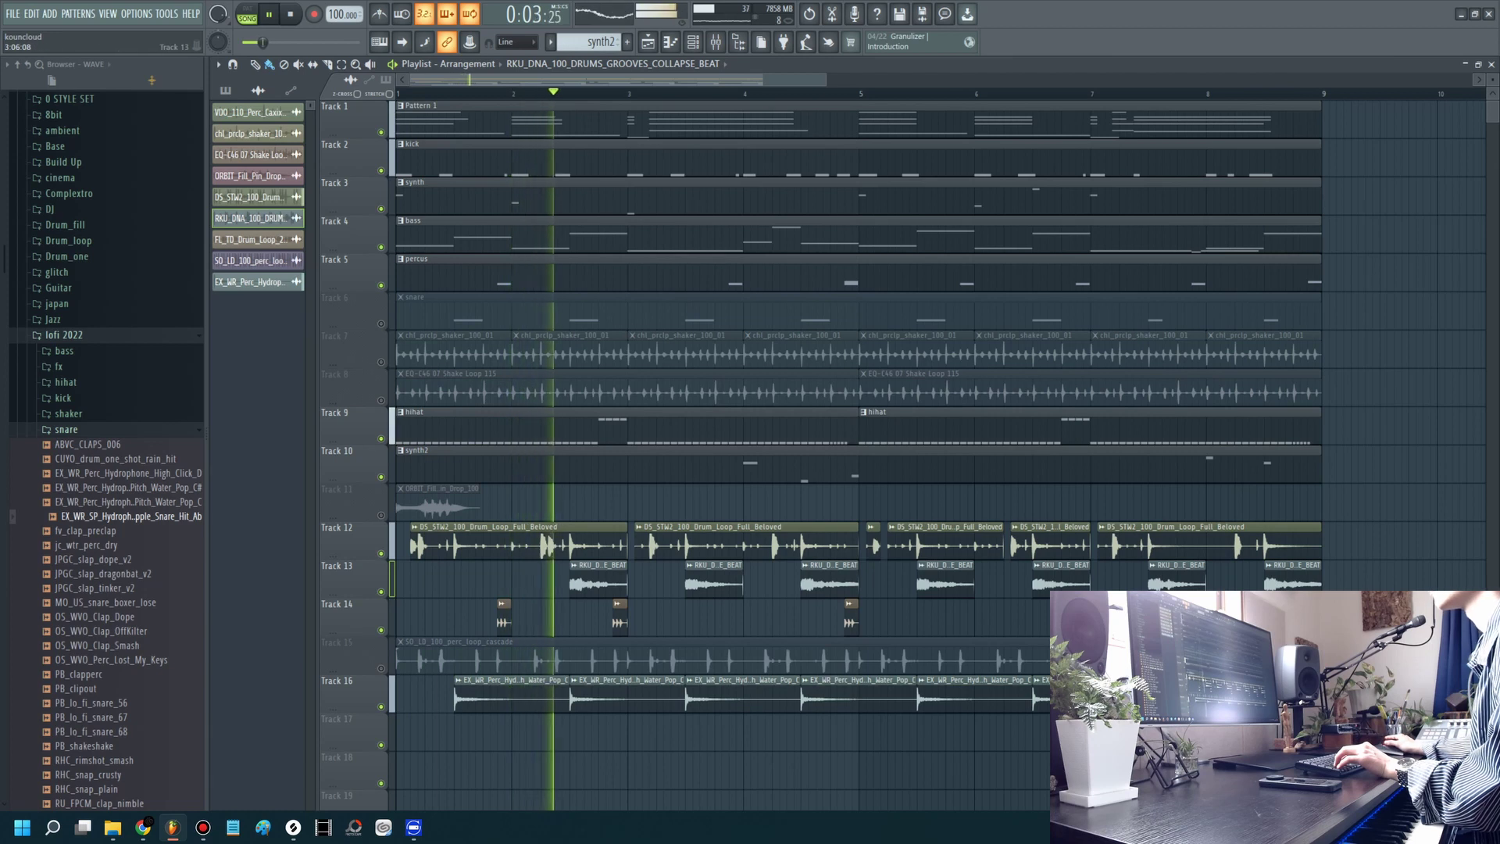
{"action": "right_click", "coordinate": [714, 582]}
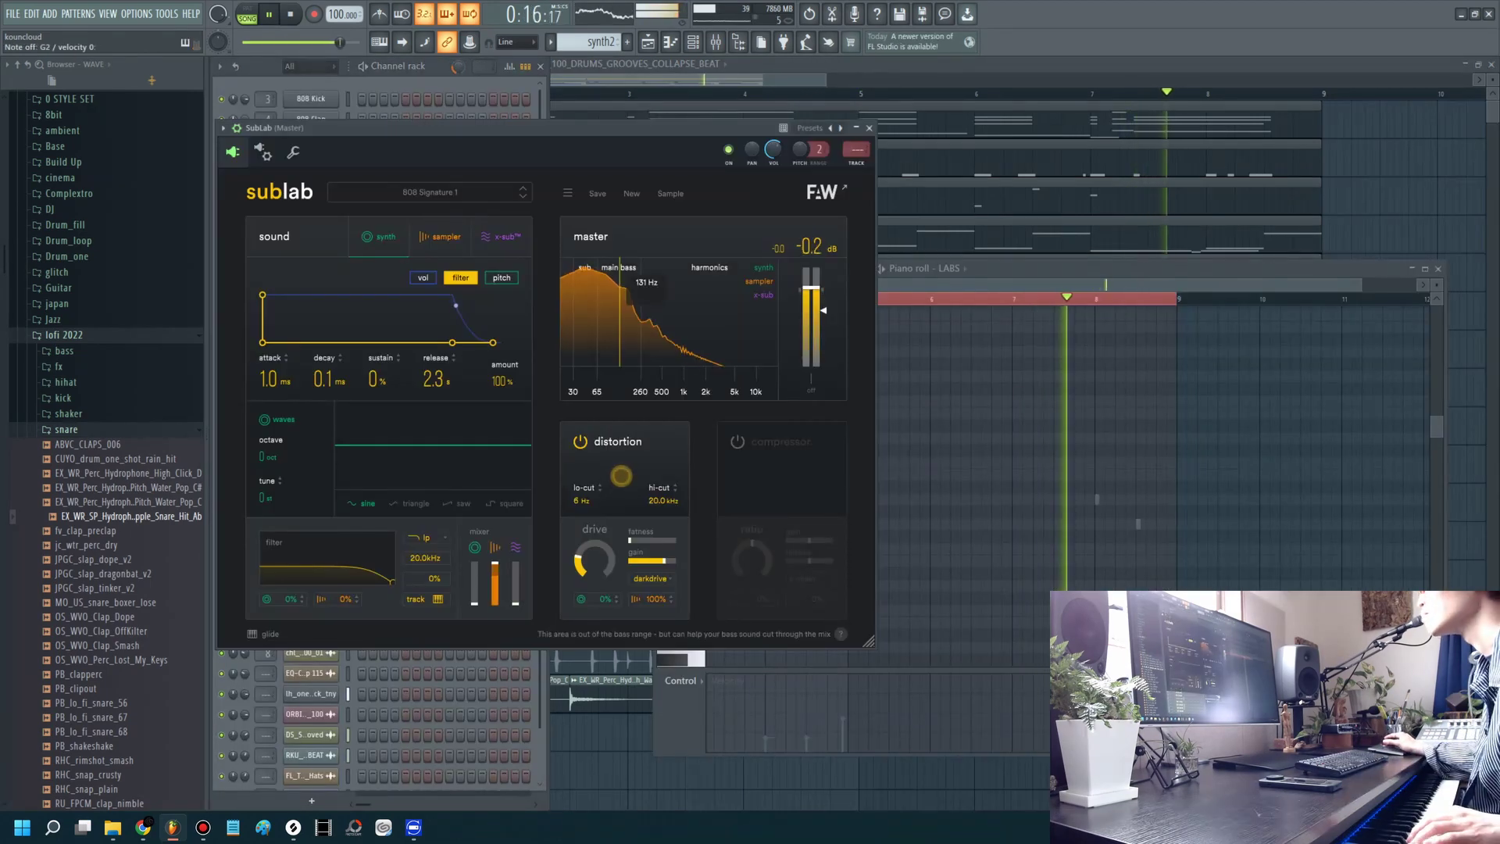
Step: Insert CamelCrusher in the first effect slot of the Bass mixer track while the arrangement plays
{"action": "key", "text": "F5"}
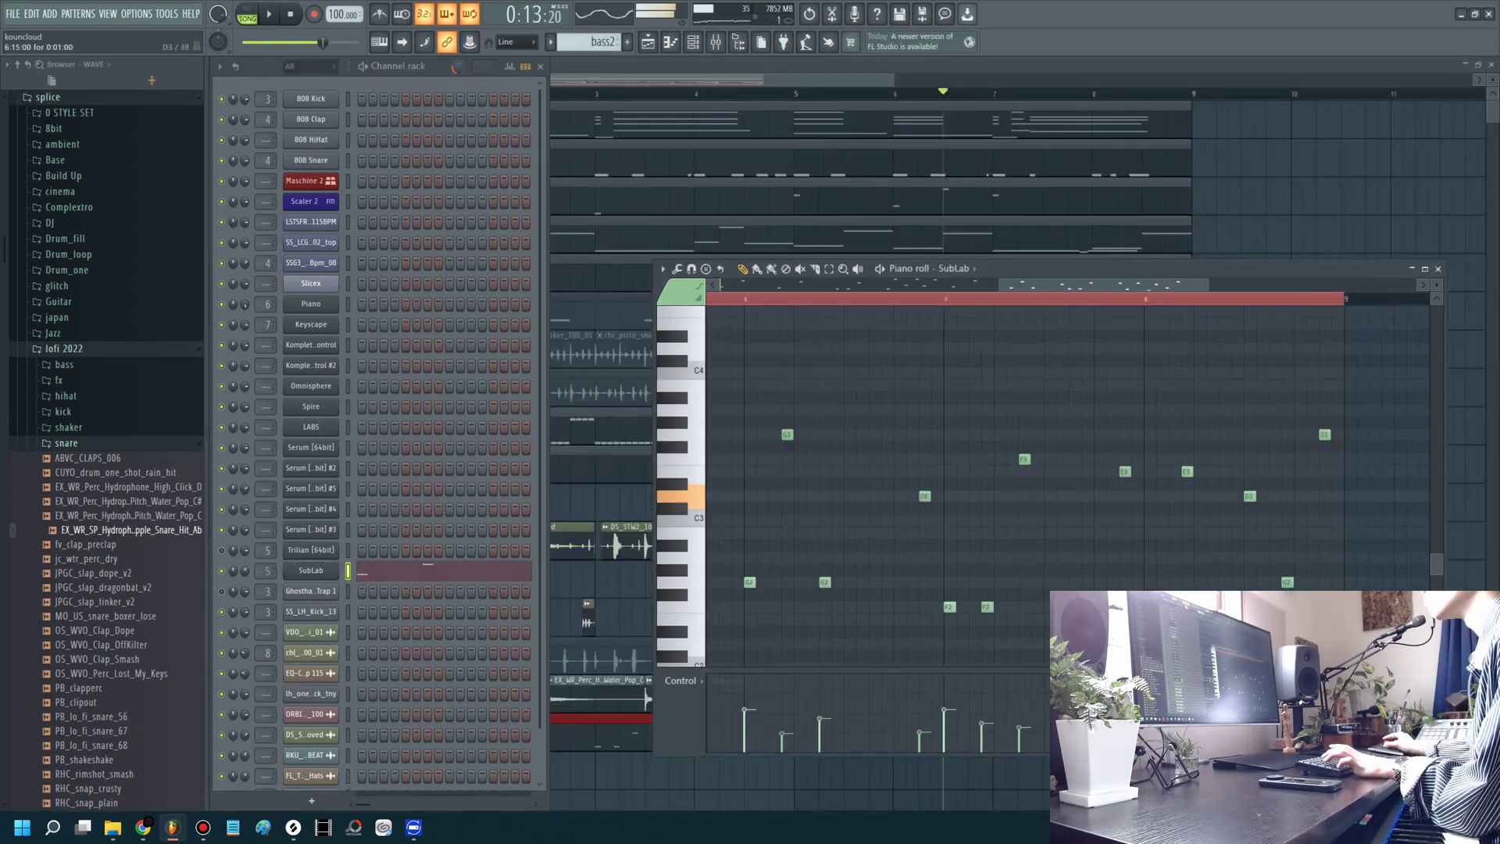
{"action": "key", "text": "space"}
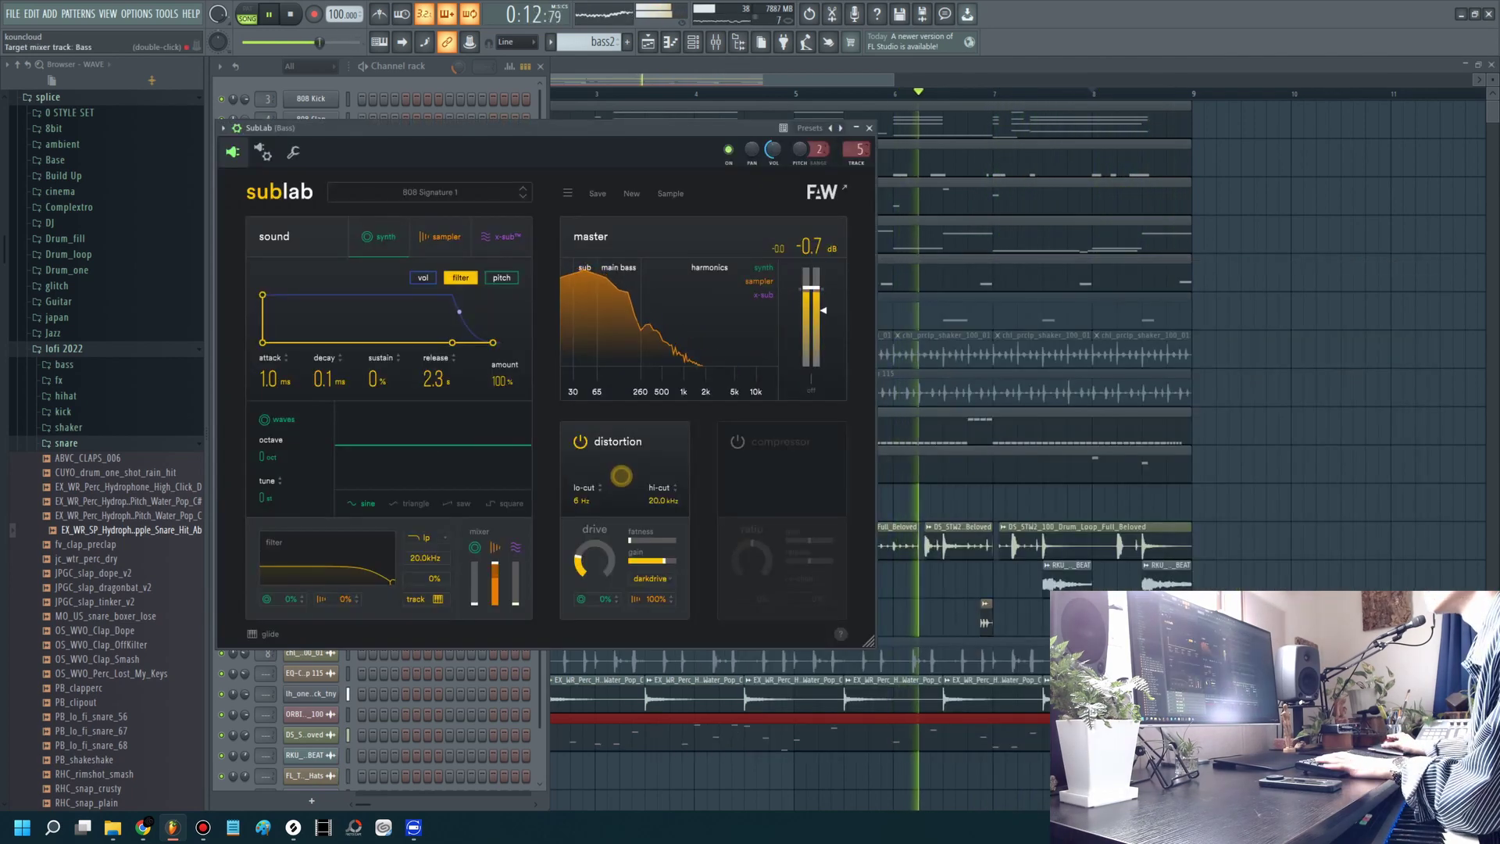
{"action": "key", "text": "F9"}
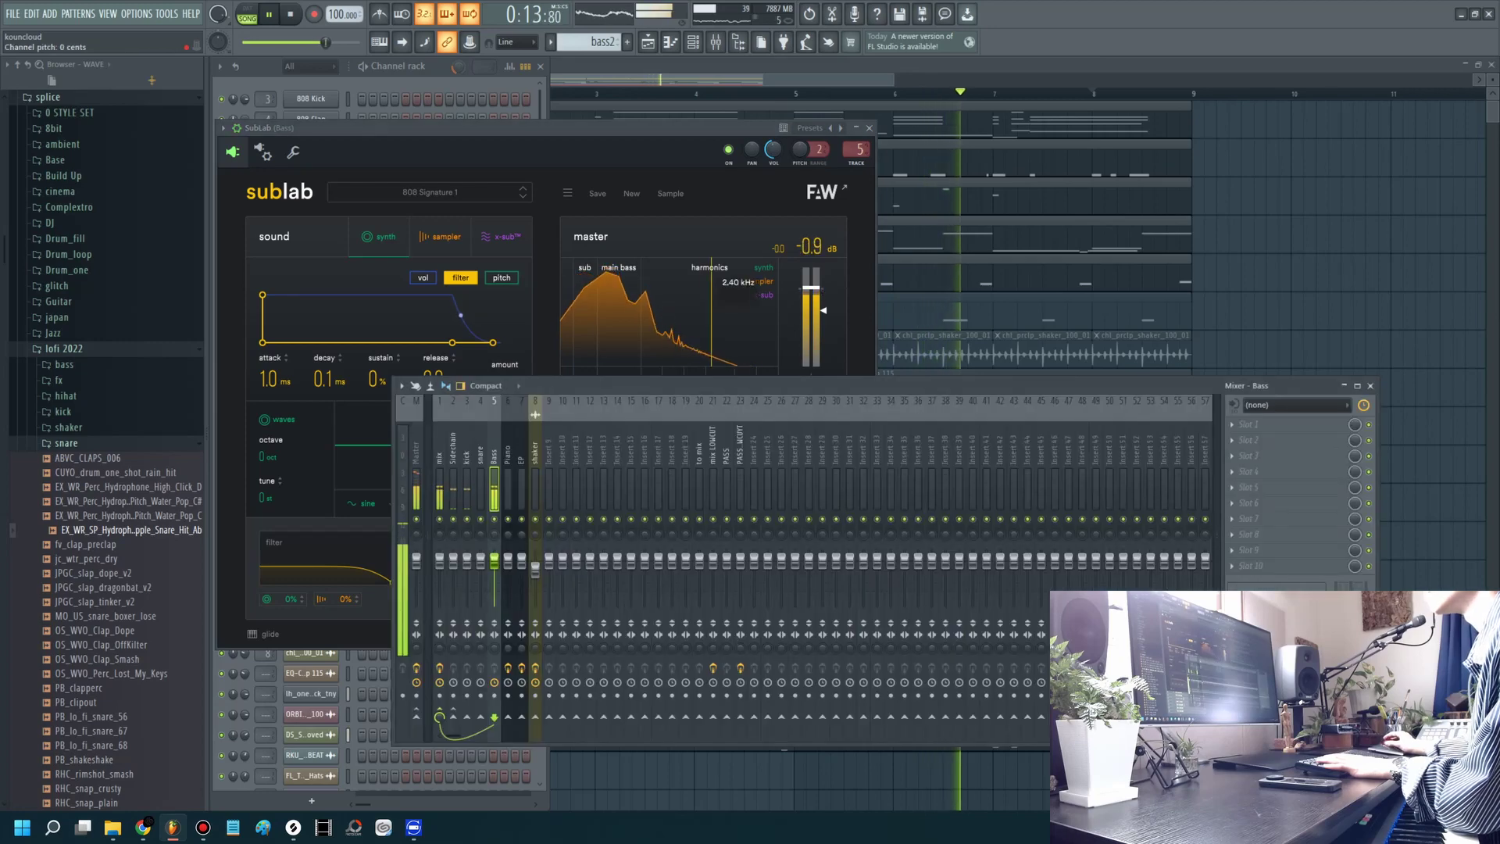
{"action": "left_click", "coordinate": [1250, 424]}
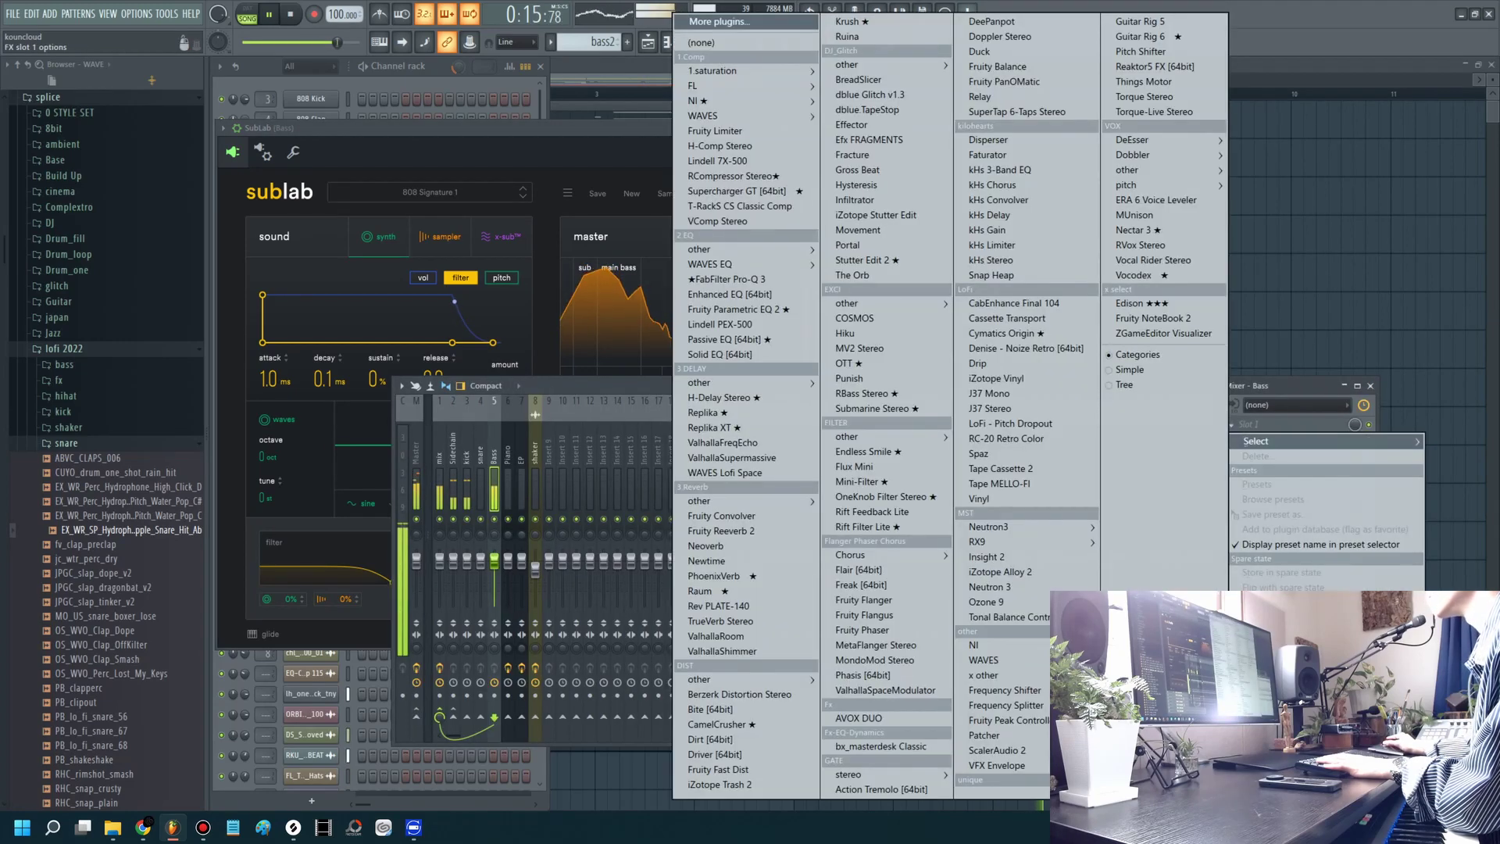
{"action": "left_click", "coordinate": [718, 724]}
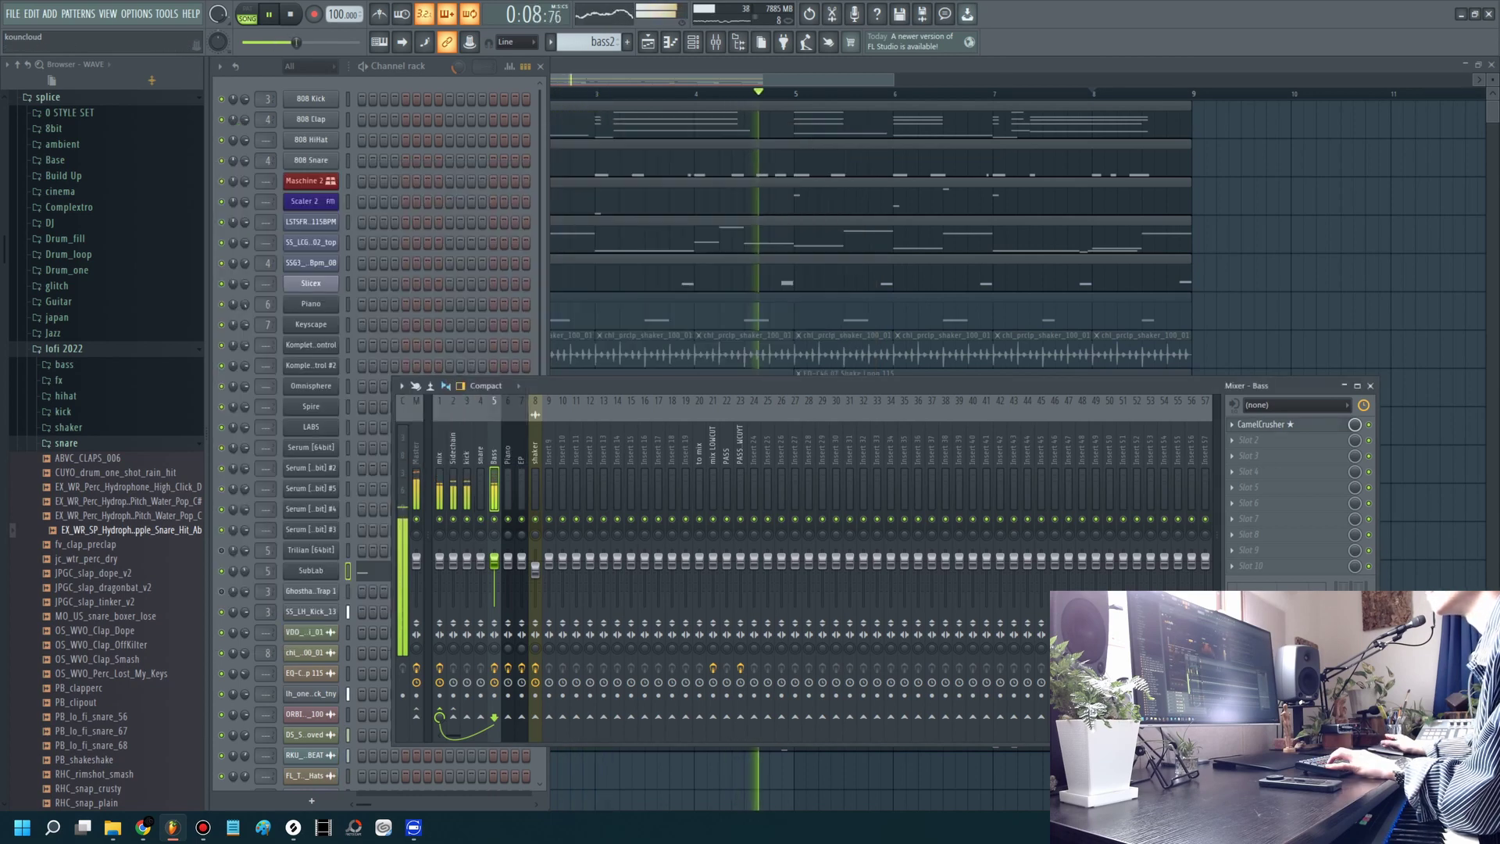
{"action": "key", "text": "Escape"}
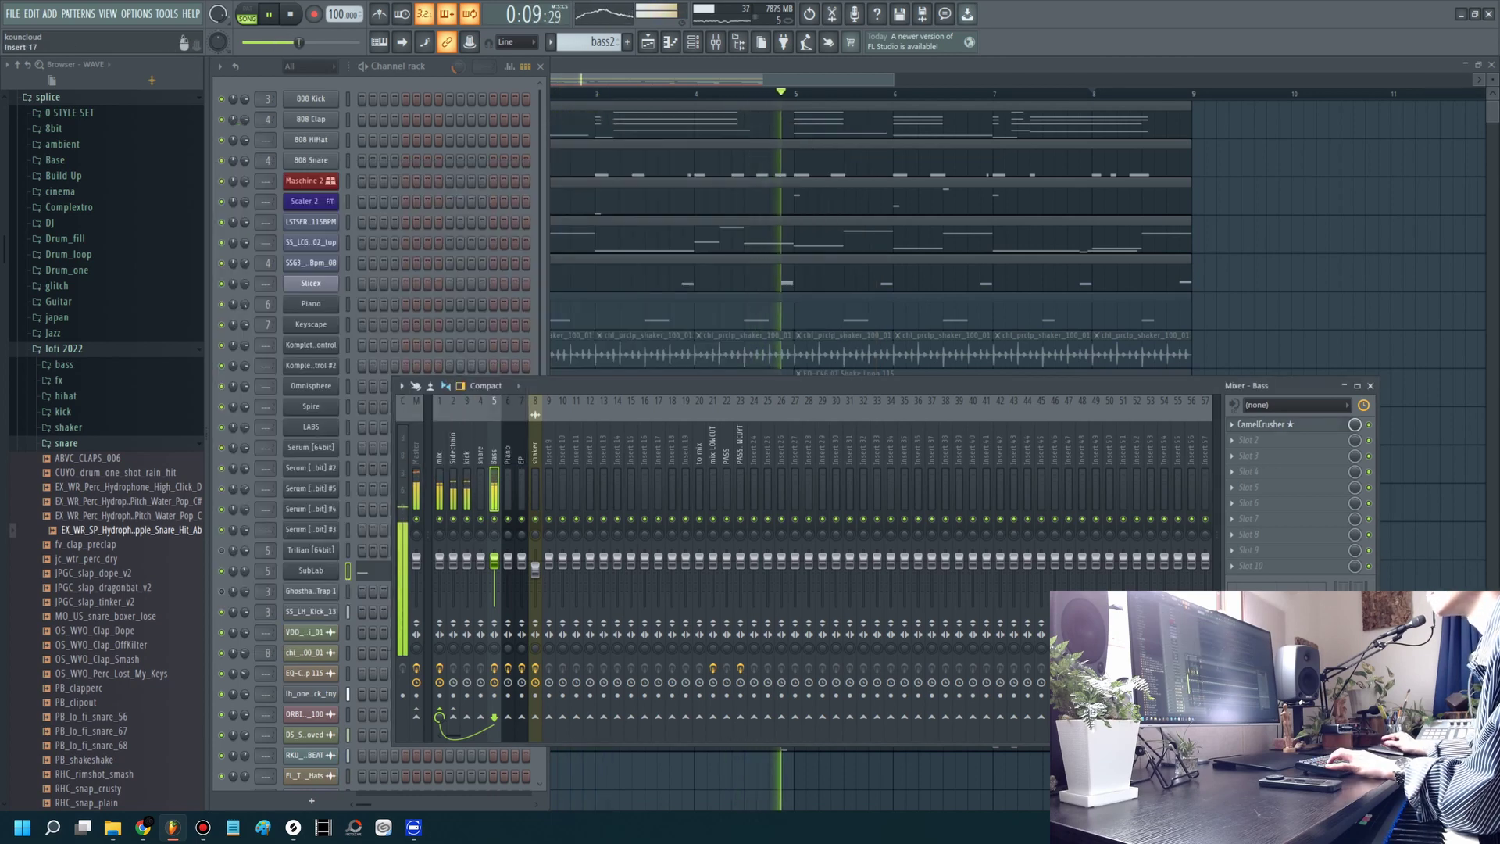
Step: Check the effect slots of the snare and kick mixer tracks during playback
{"action": "left_click", "coordinate": [481, 469]}
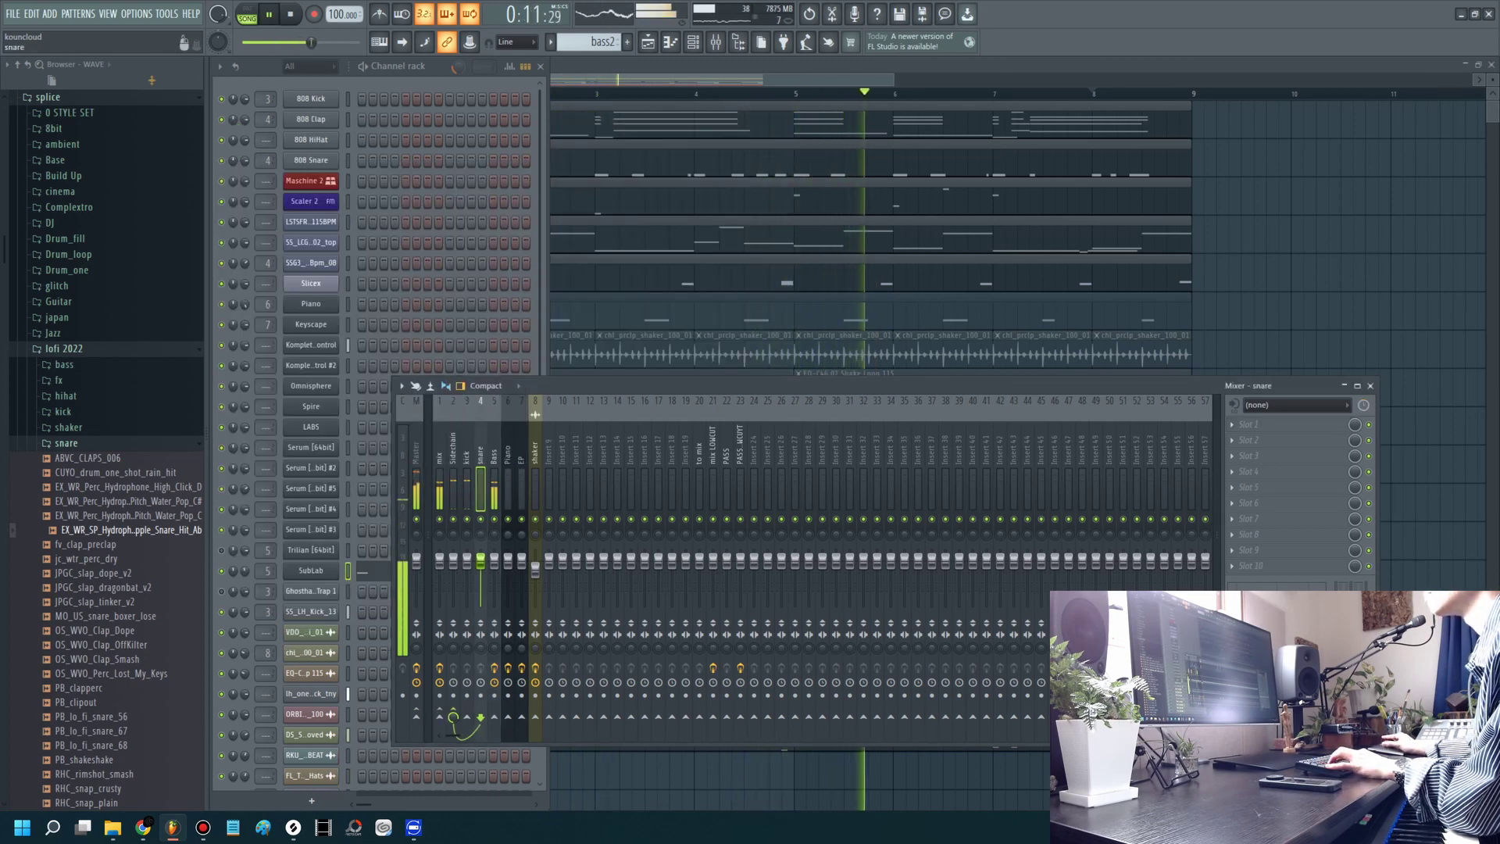
{"action": "left_click", "coordinate": [467, 468]}
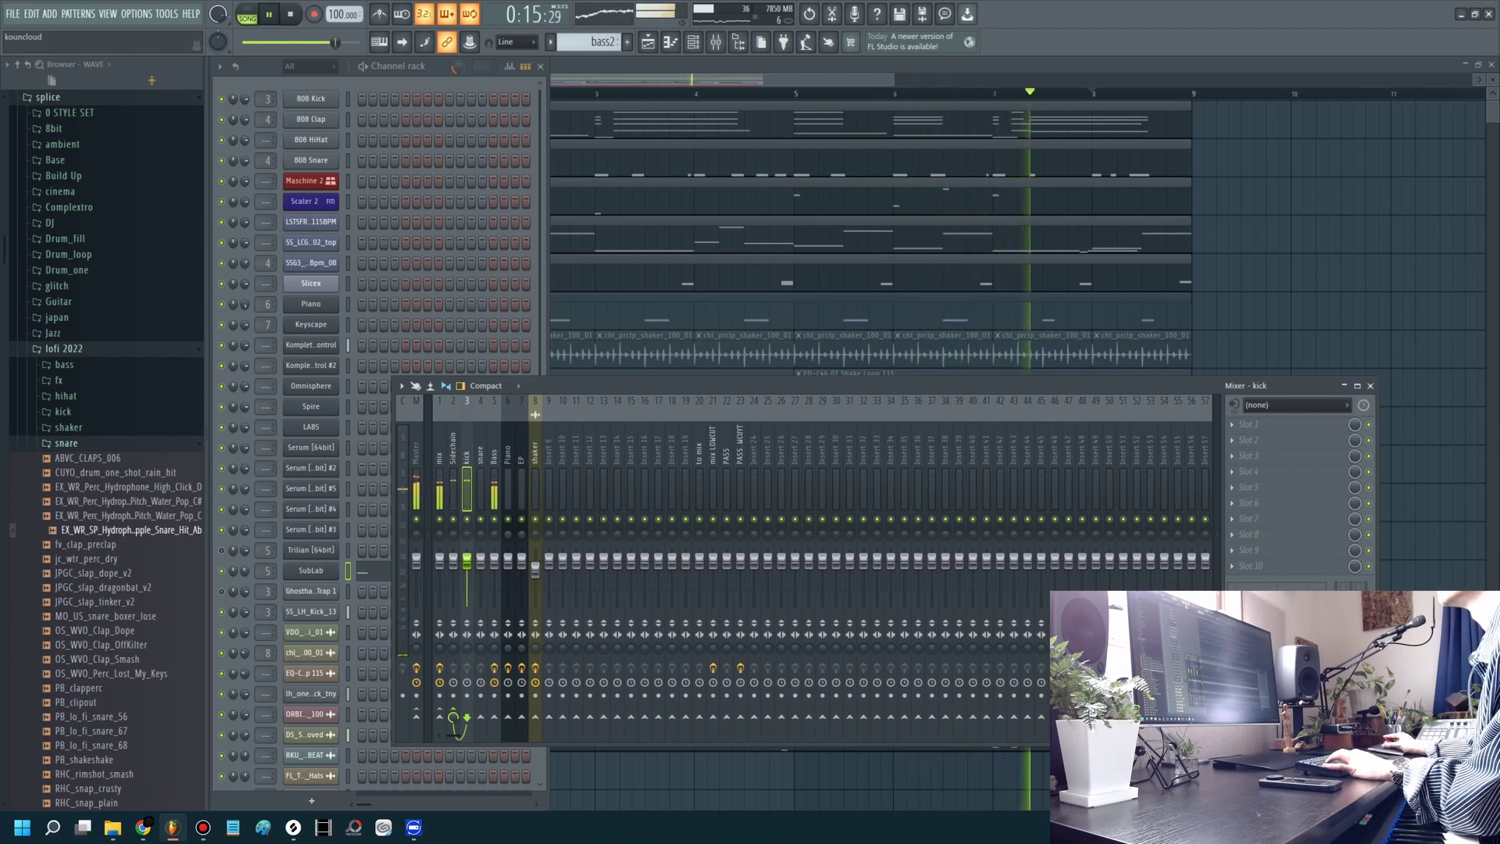
{"action": "key", "text": "F5"}
{"action": "scroll", "coordinate": [781, 390], "scroll_direction": "down", "scroll_amount": 3}
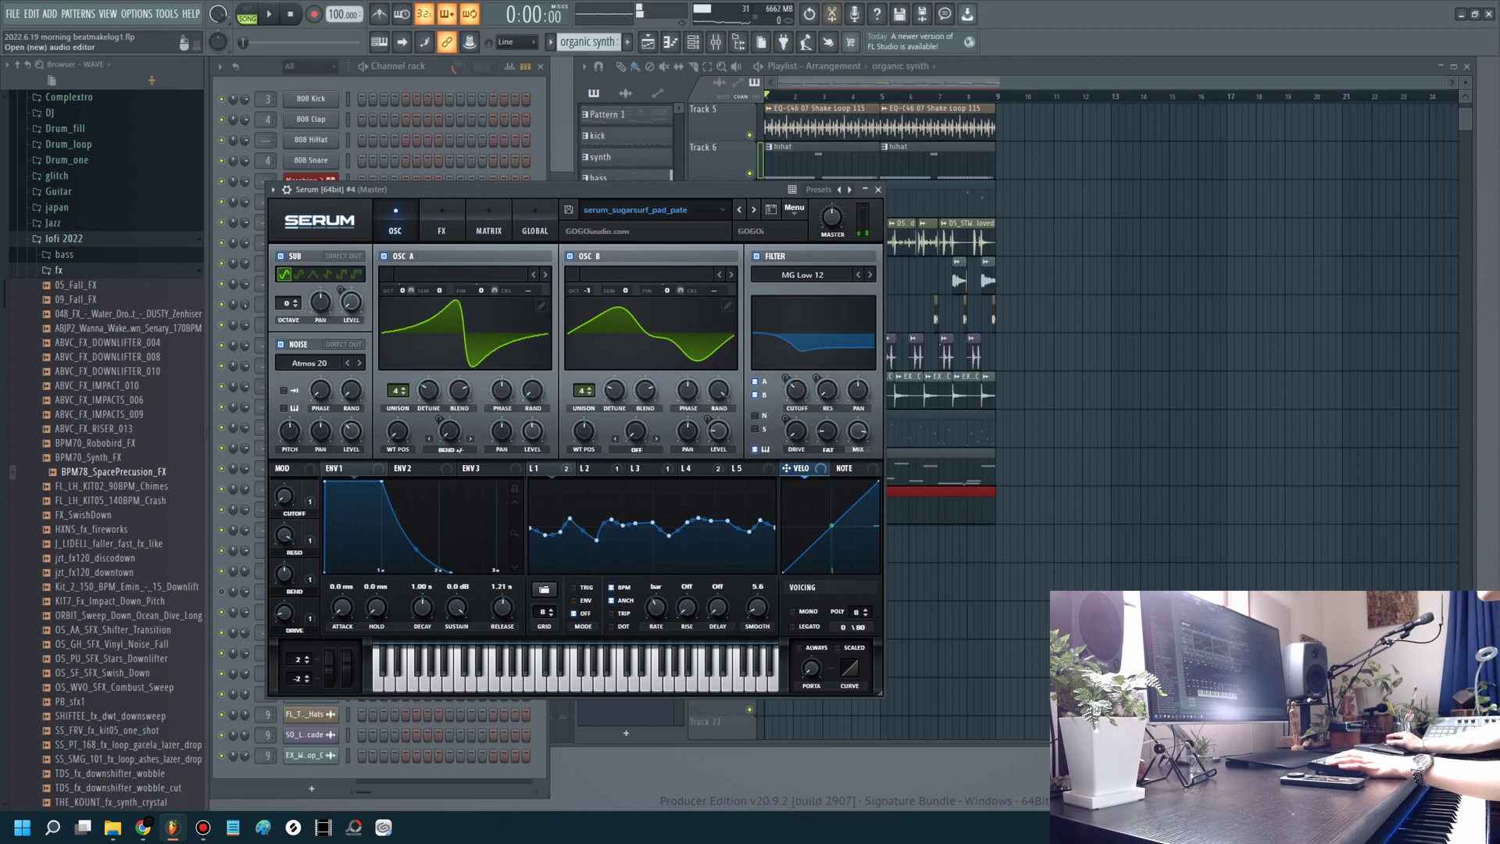
{"action": "key", "text": "F5"}
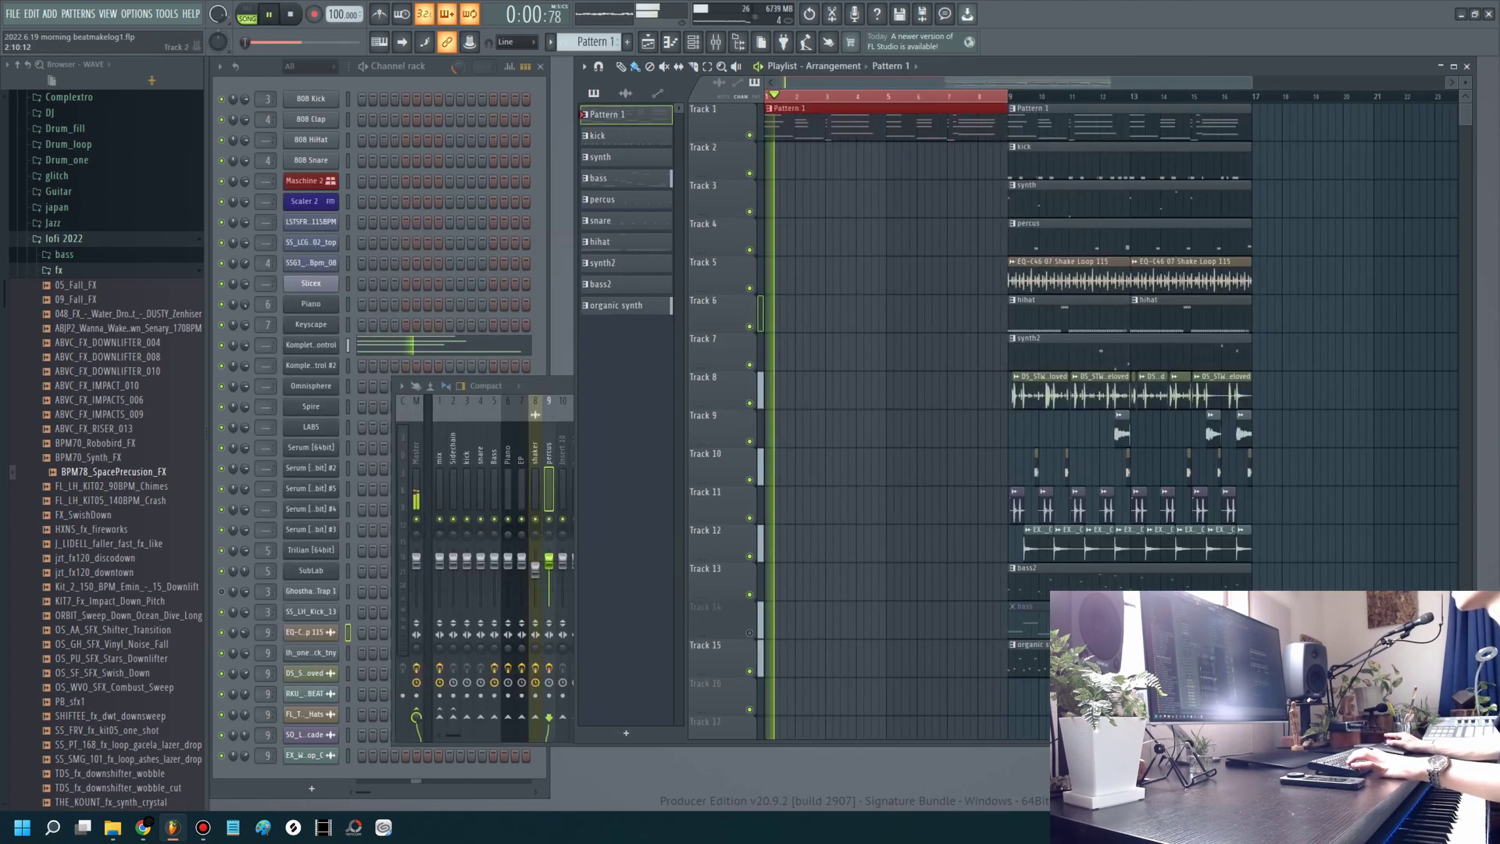
{"action": "scroll", "coordinate": [1110, 391], "scroll_direction": "down", "scroll_amount": 3}
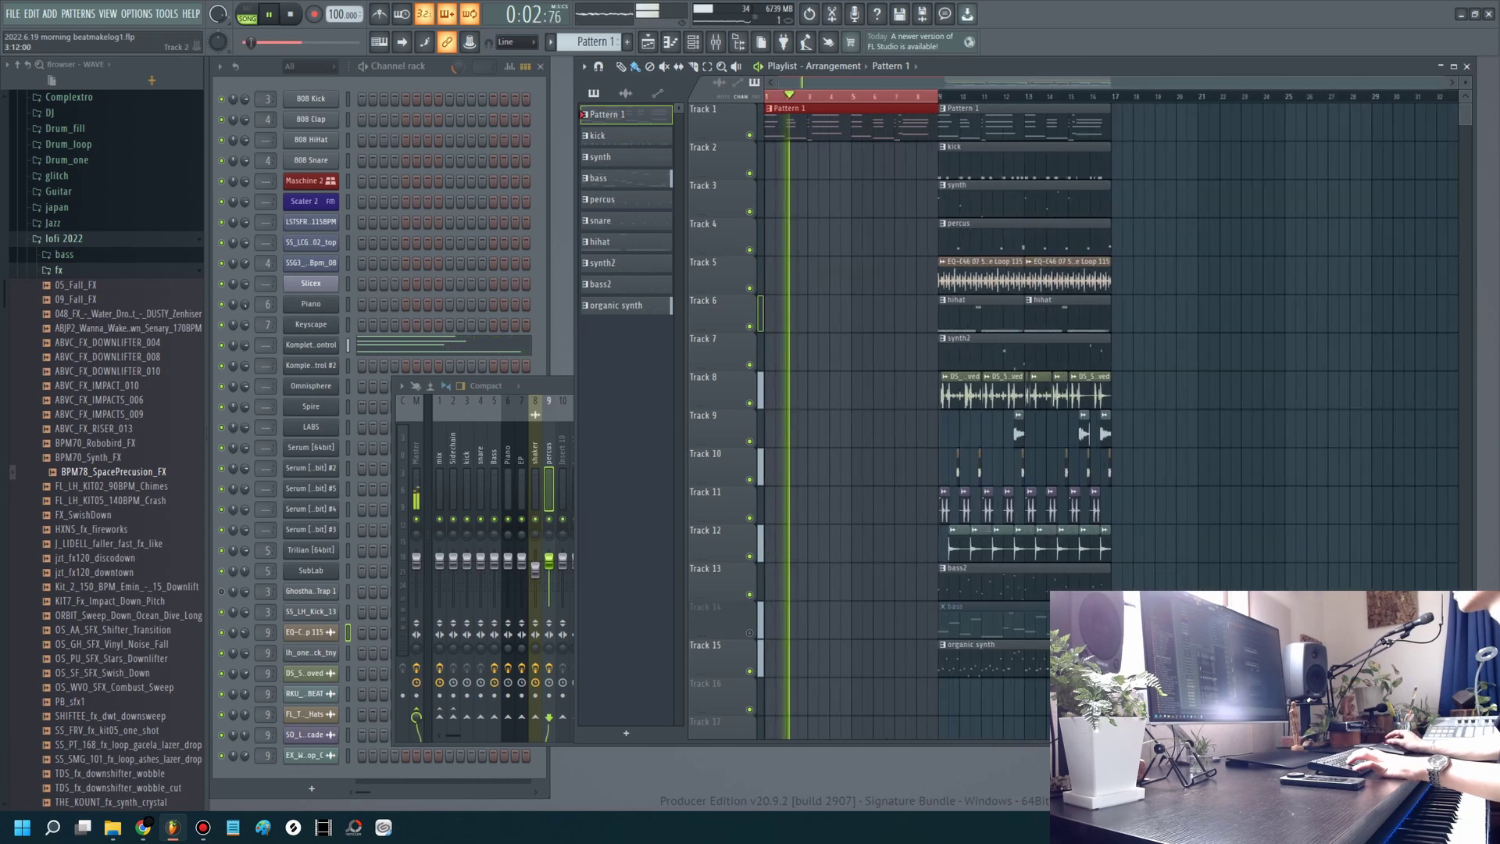
{"action": "scroll", "coordinate": [1109, 352], "scroll_direction": "up", "scroll_amount": 2}
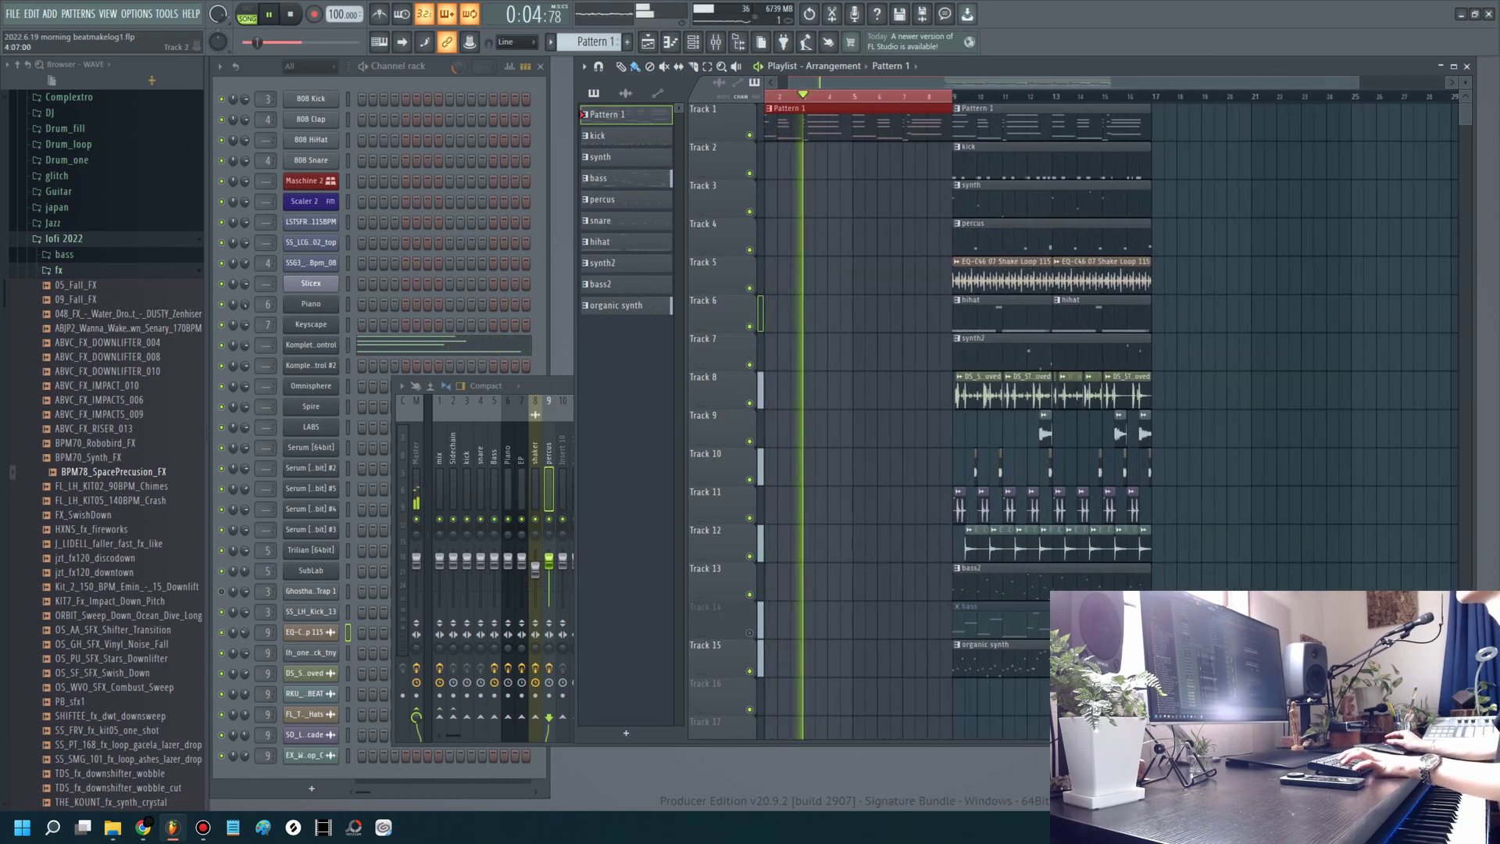
{"action": "scroll", "coordinate": [1109, 352], "scroll_direction": "down", "scroll_amount": 1}
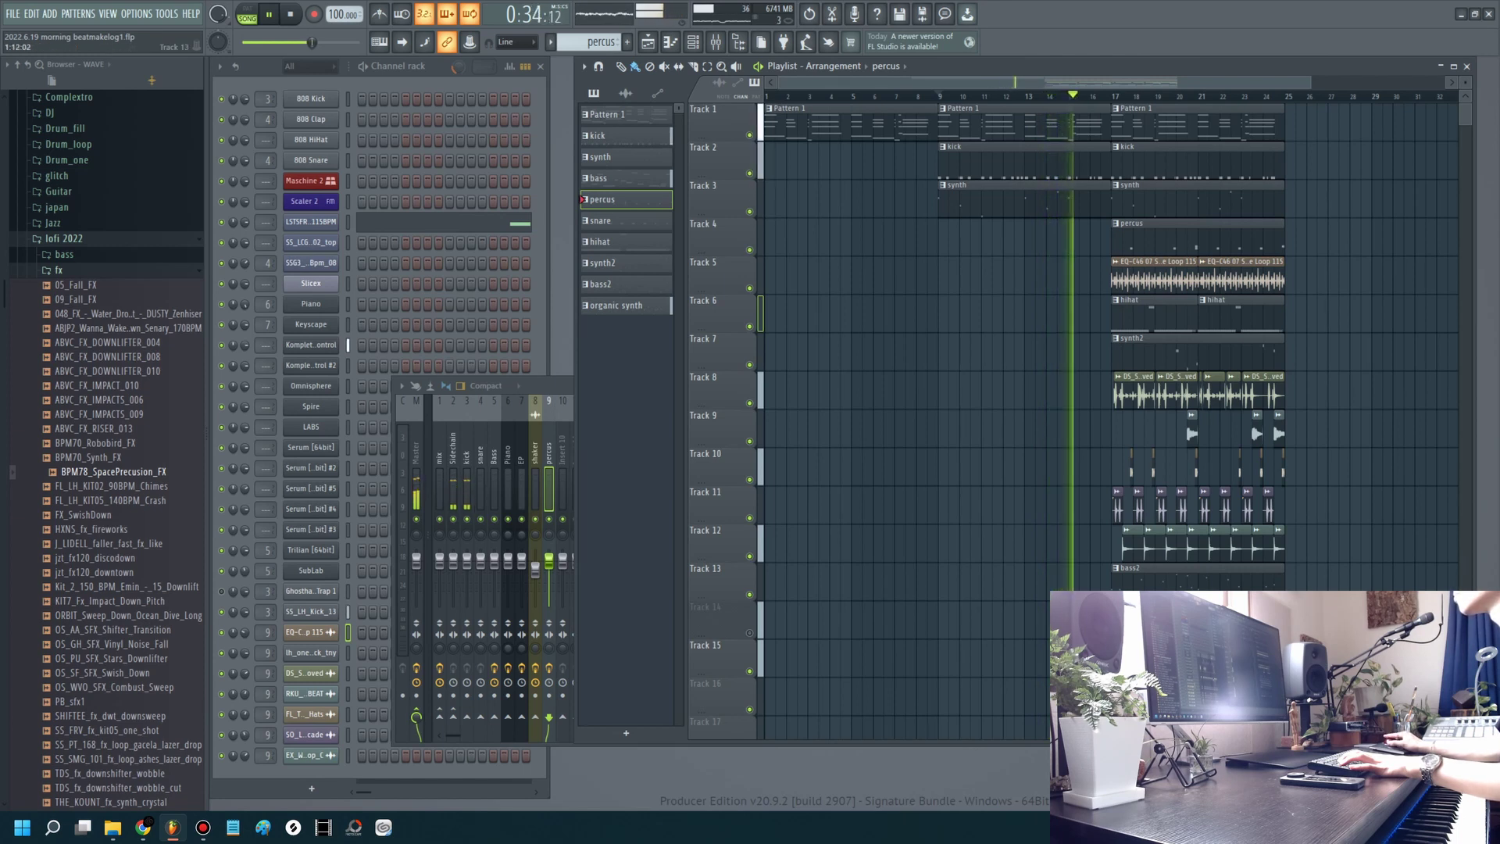
{"action": "left_click", "coordinate": [750, 556]}
{"action": "left_click", "coordinate": [749, 518]}
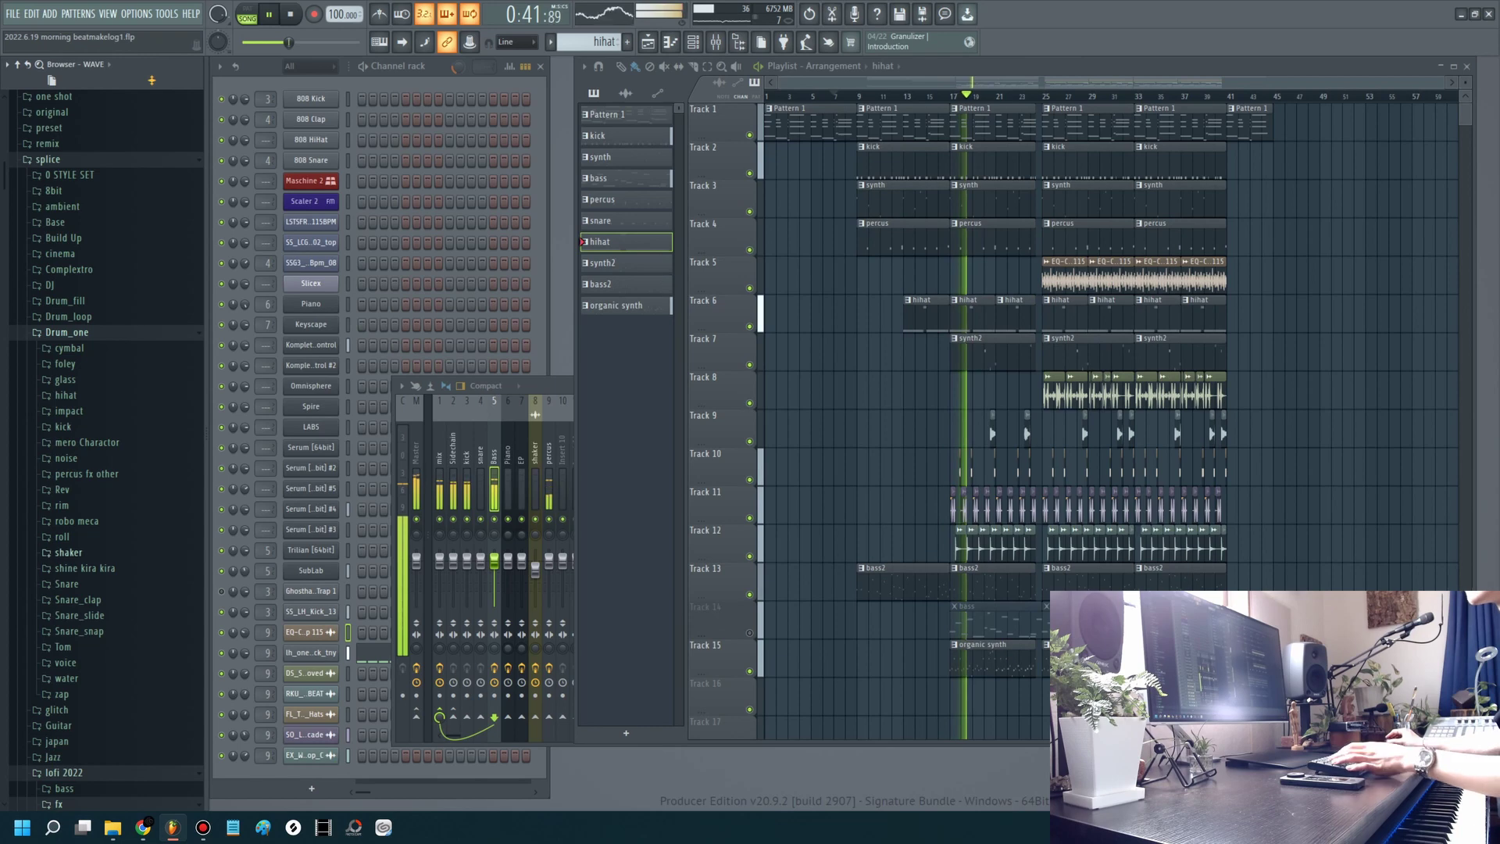
Step: Place the JENGI_reversed_pad_01_one_shot_spooky_102_Emin7 sample from the Rev folder on Track 16 so it ends at bar 17, and play it back
{"action": "left_click", "coordinate": [62, 489]}
{"action": "key", "text": "space"}
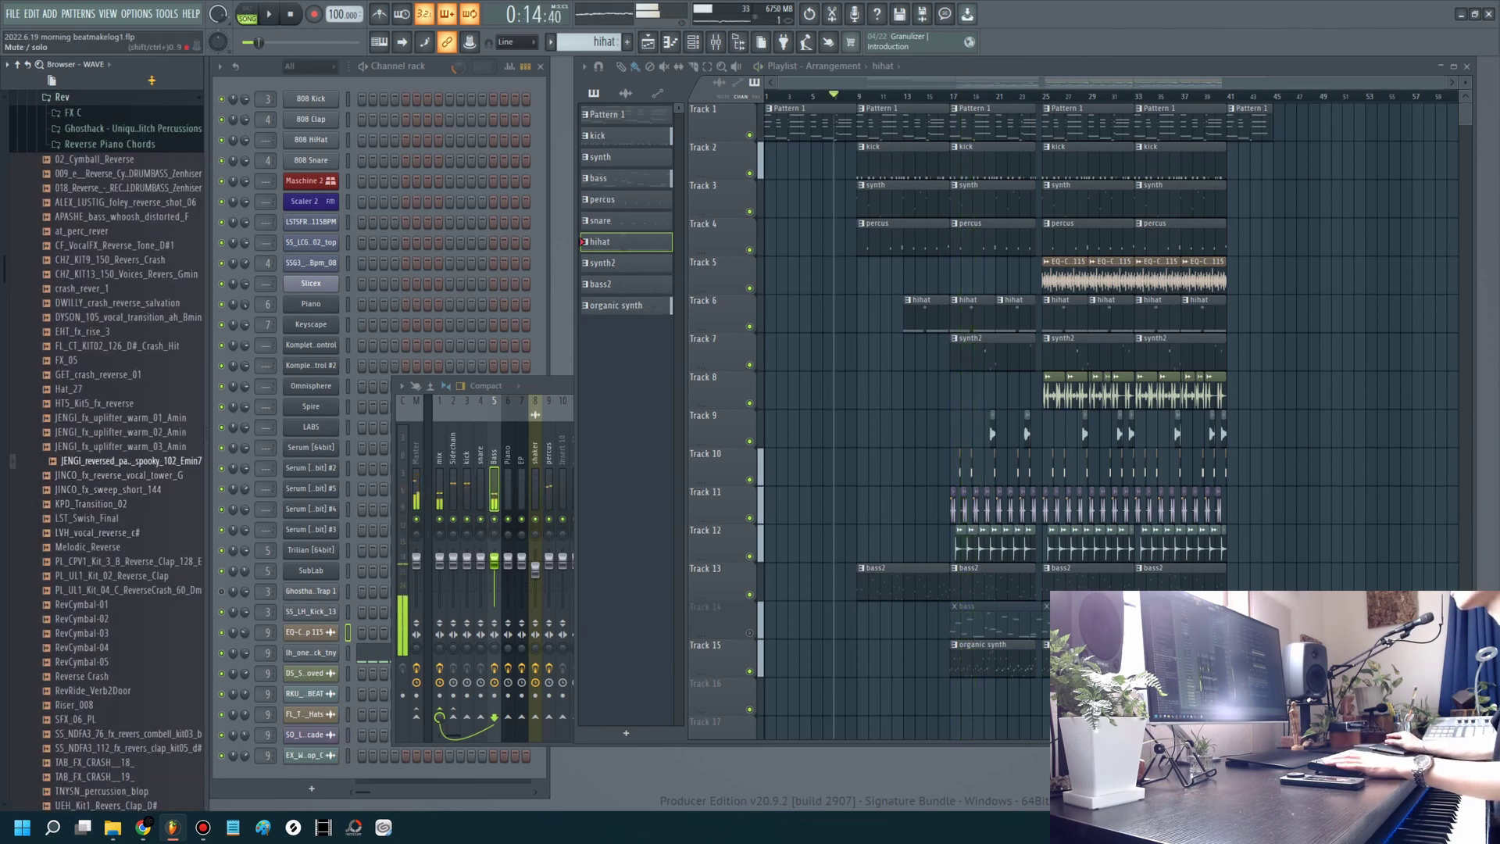
{"action": "left_click_drag", "start_coordinate": [117, 461], "coordinate": [414, 574]}
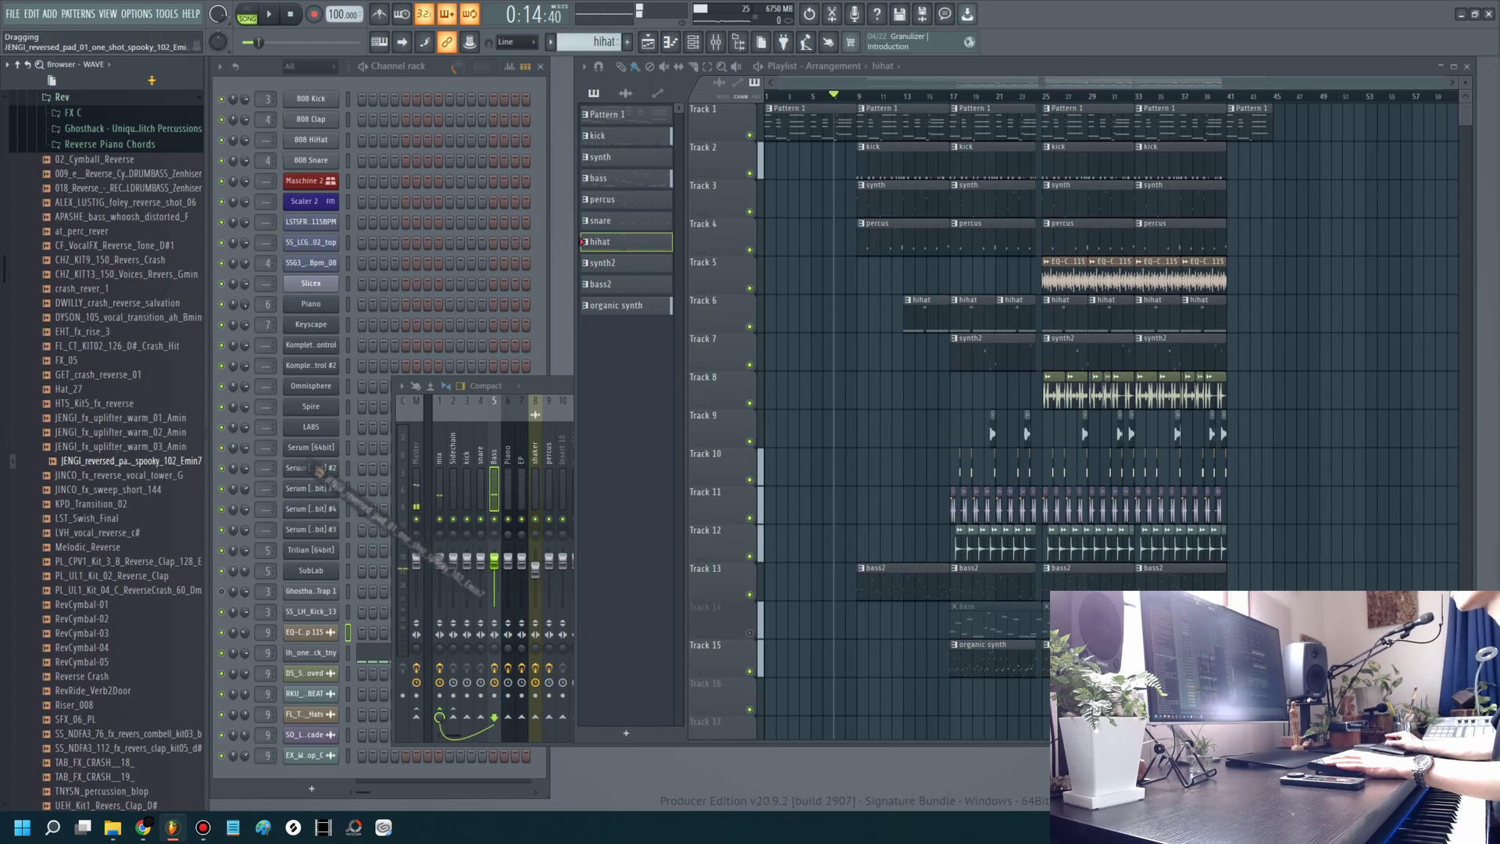
{"action": "left_click_drag", "start_coordinate": [593, 633], "coordinate": [774, 713]}
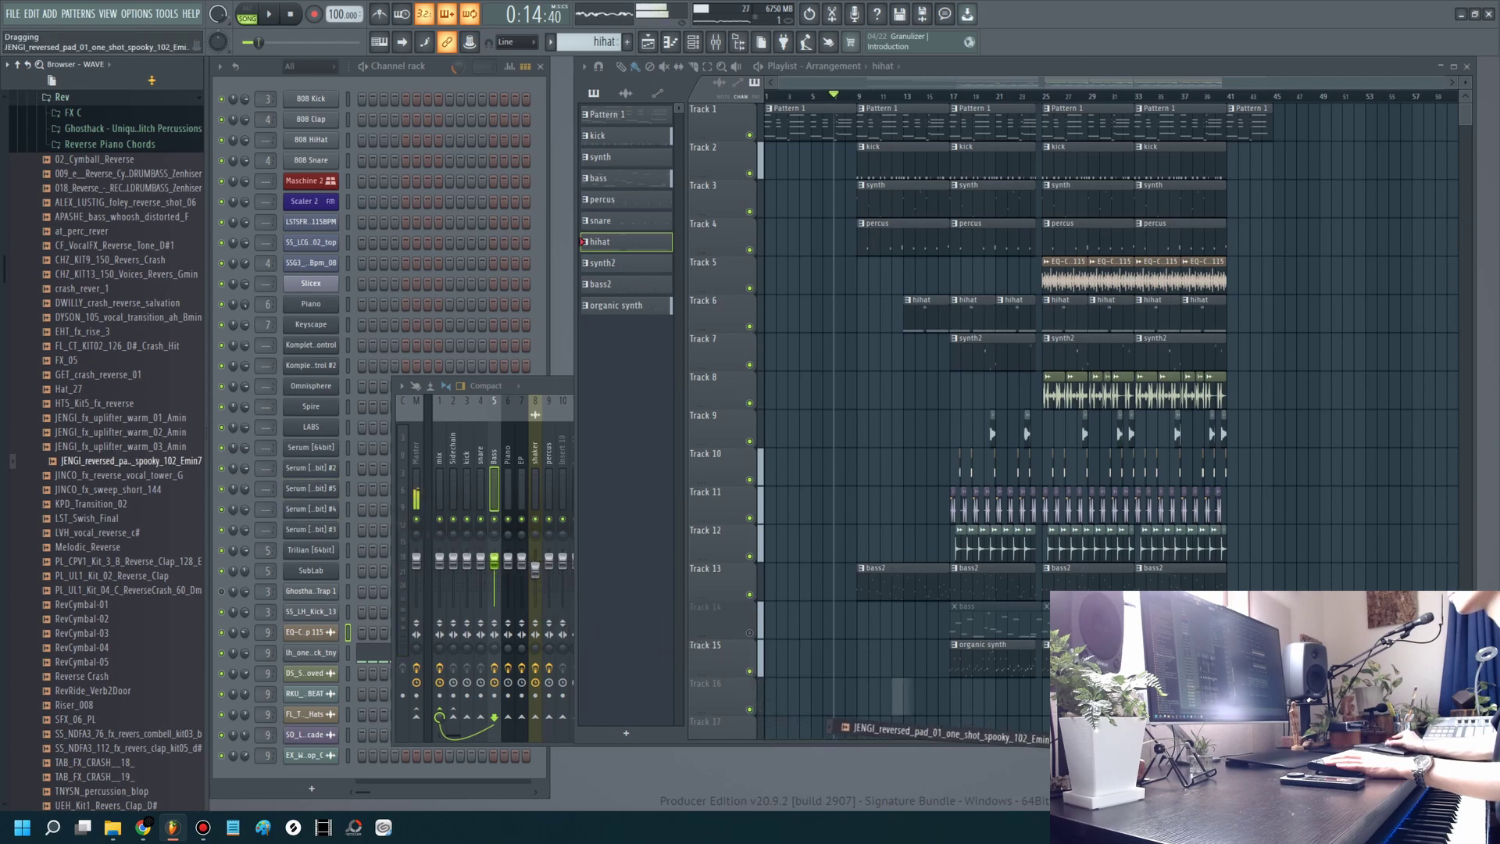
{"action": "left_click_drag", "start_coordinate": [891, 730], "coordinate": [941, 699]}
{"action": "key", "text": "space"}
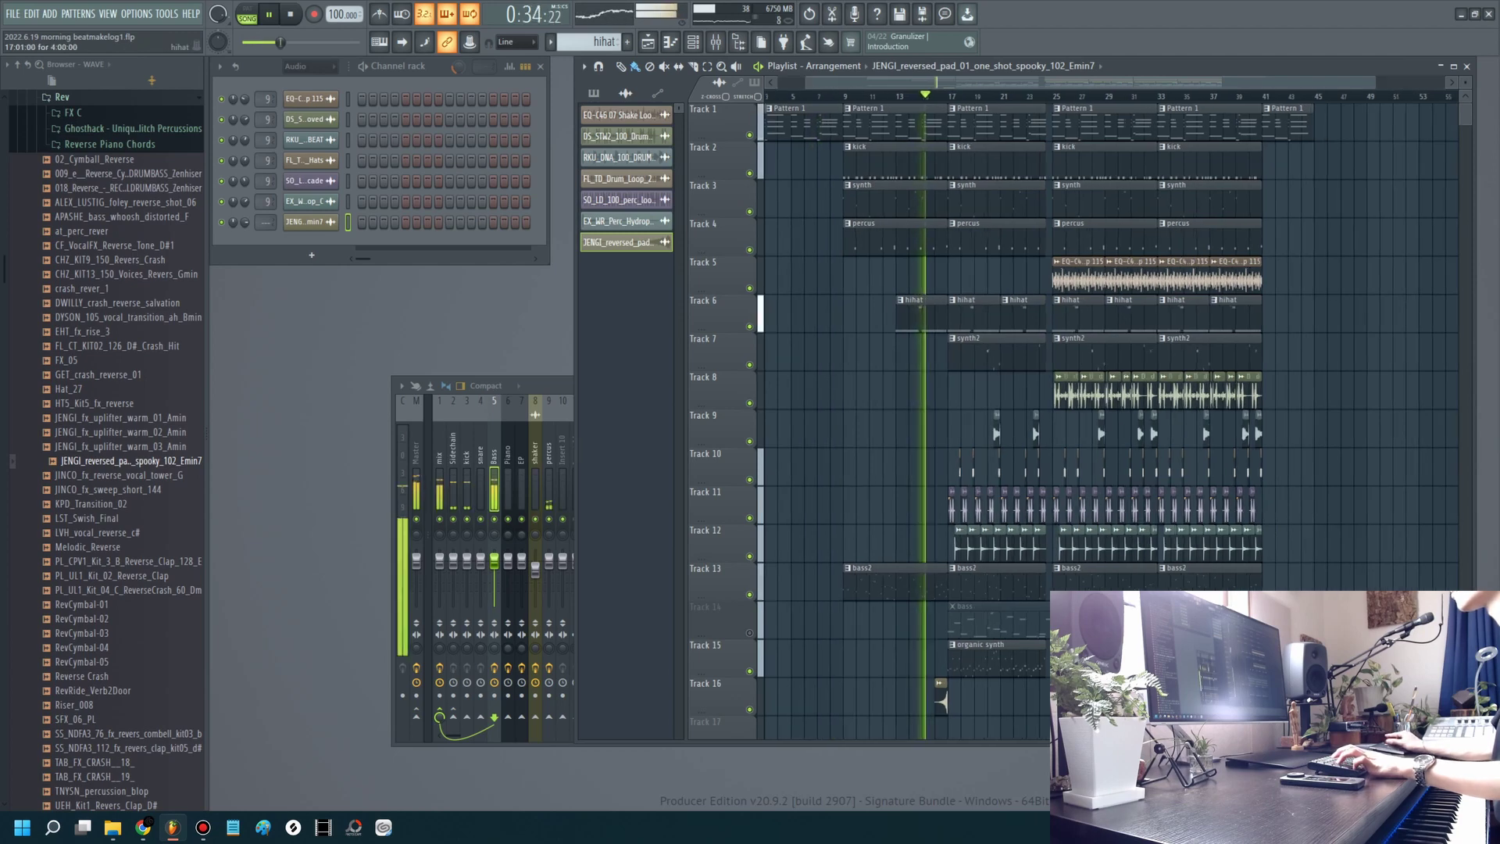
Step: Open the channel settings of the JENGI reversed pad sample and route it to its own mixer track 10
{"action": "scroll", "coordinate": [957, 390], "scroll_direction": "up", "scroll_amount": 3, "text": "ctrl"}
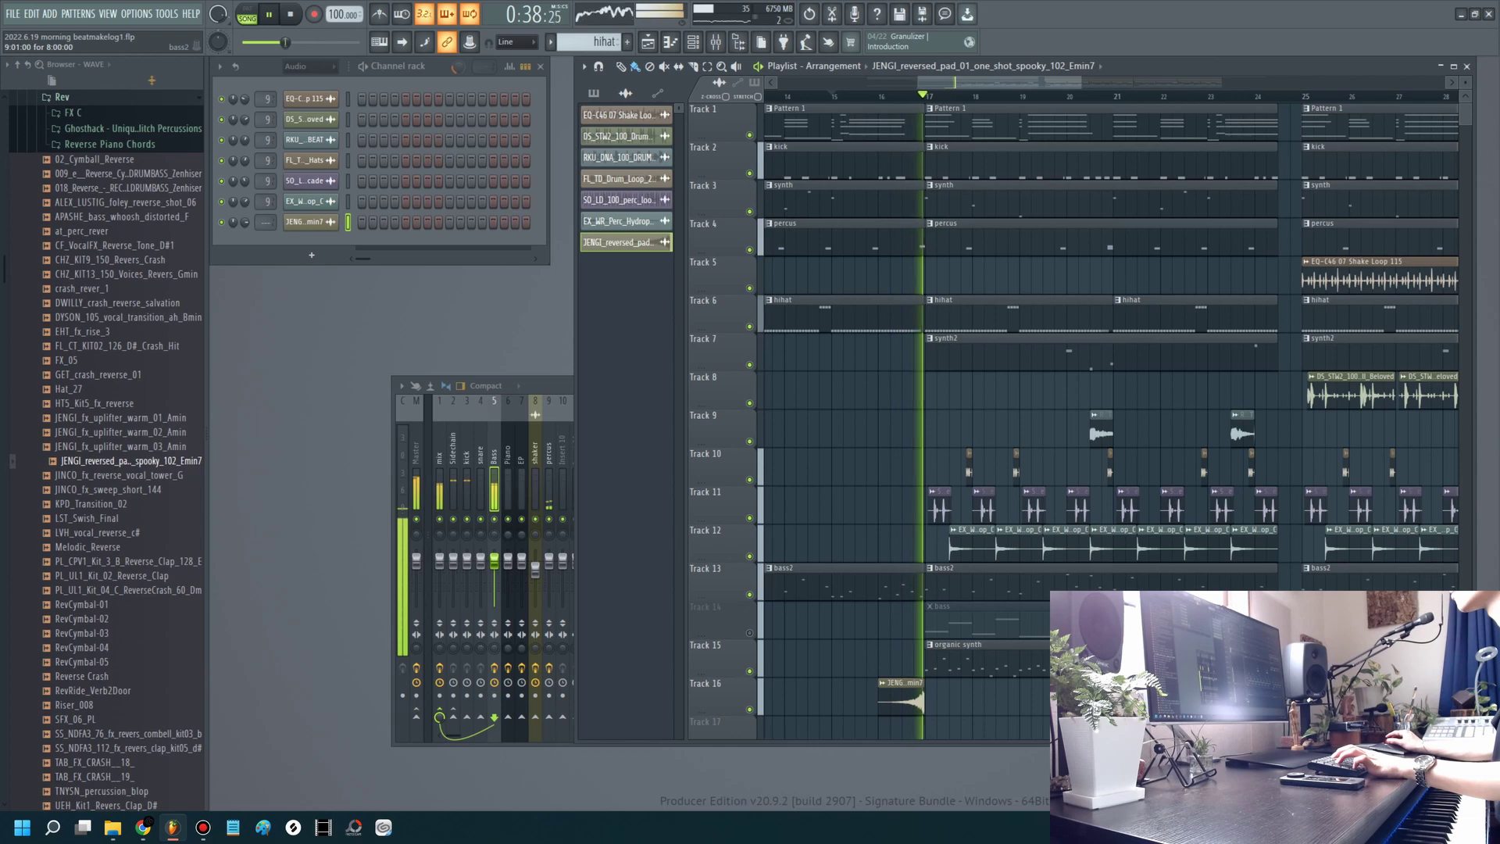
{"action": "scroll", "coordinate": [898, 391], "scroll_direction": "up", "scroll_amount": 3, "text": "ctrl"}
{"action": "left_click", "coordinate": [293, 222]}
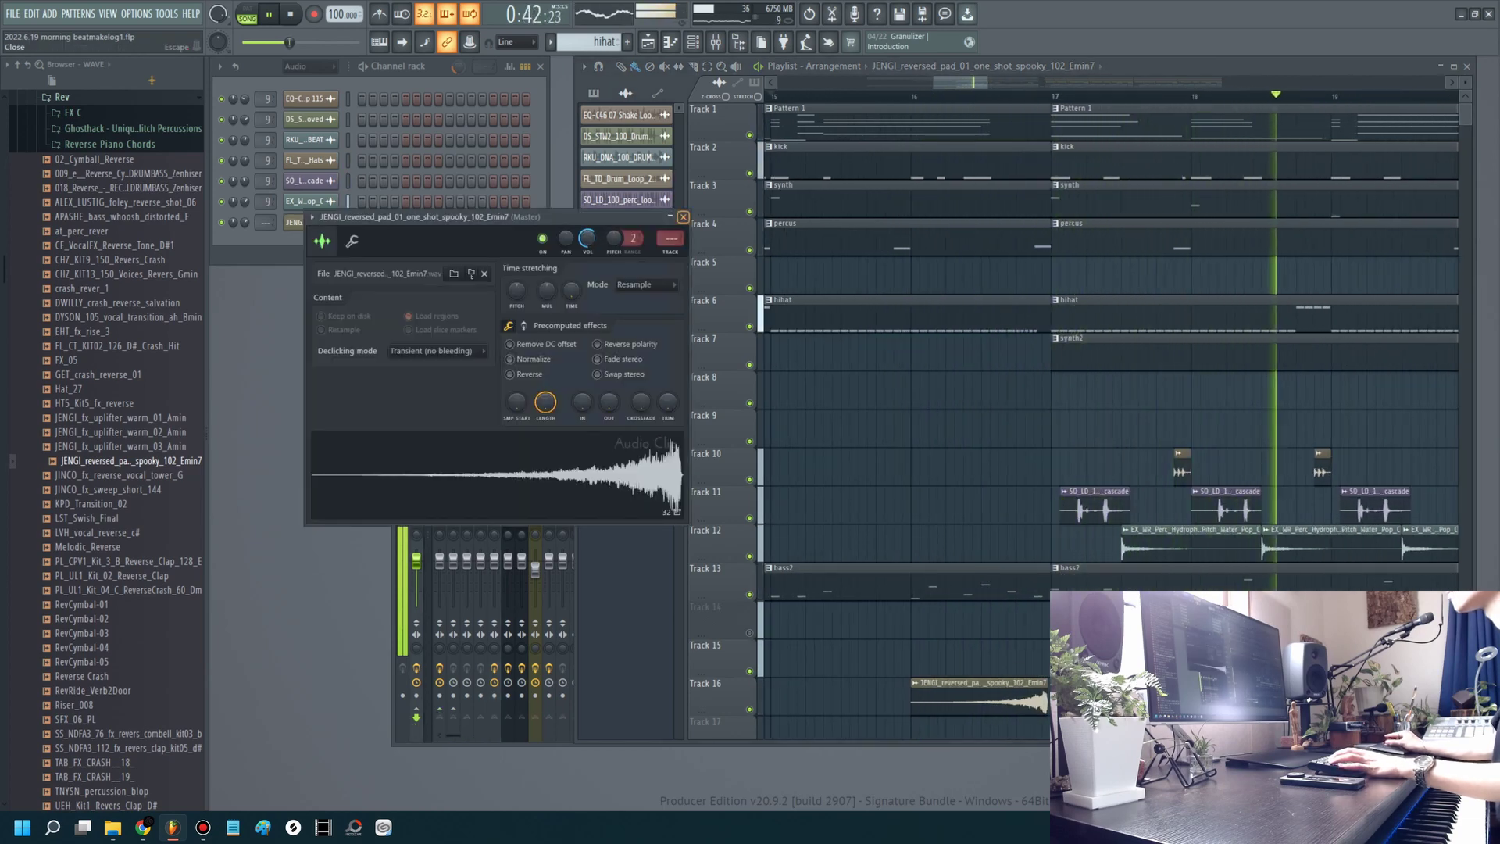
{"action": "key", "text": "Escape"}
{"action": "left_click", "coordinate": [293, 222]}
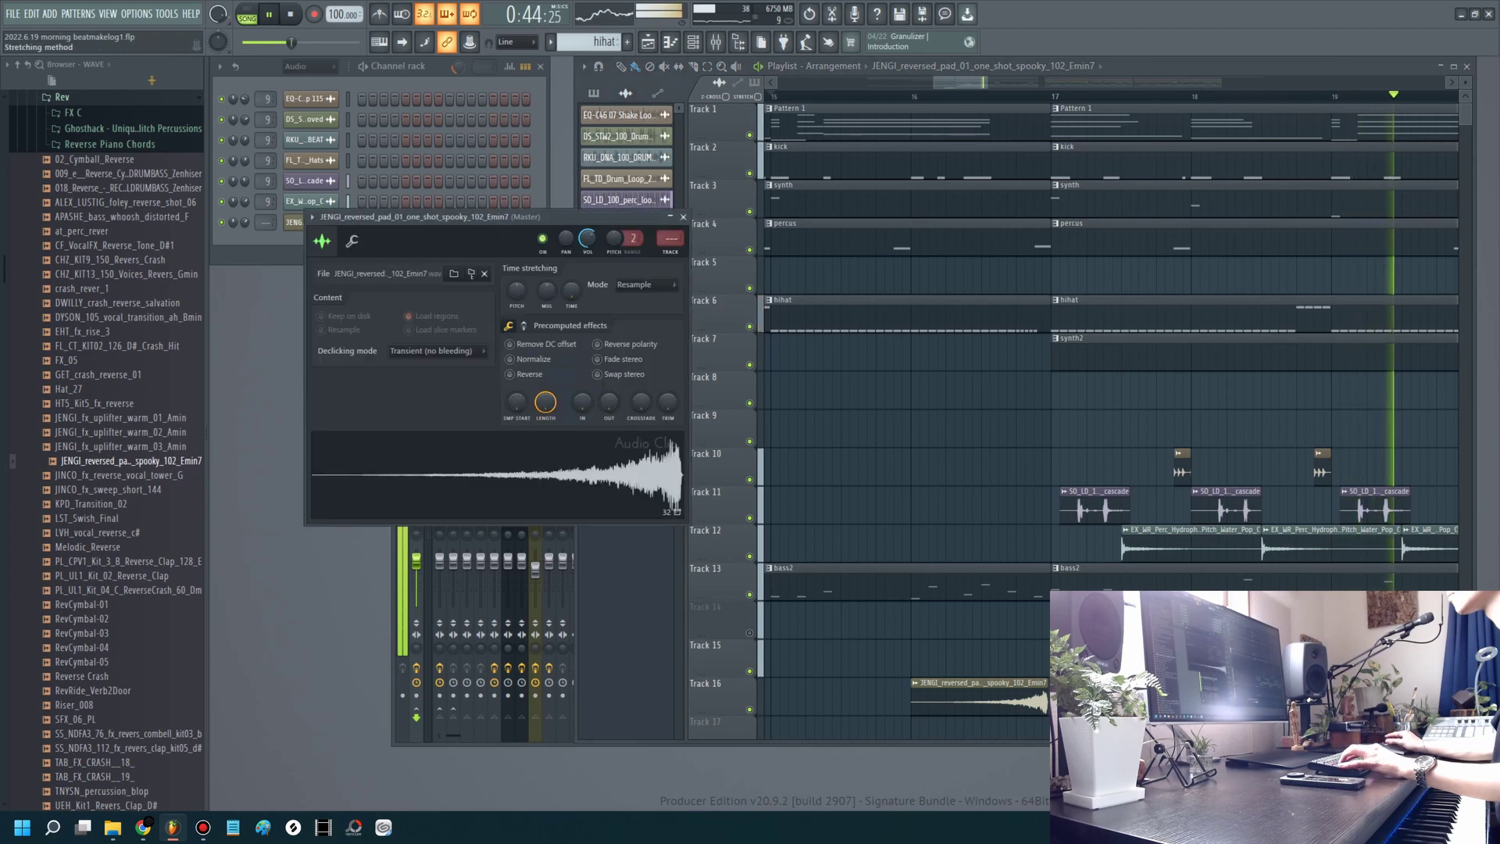
{"action": "key", "text": "ctrl+l"}
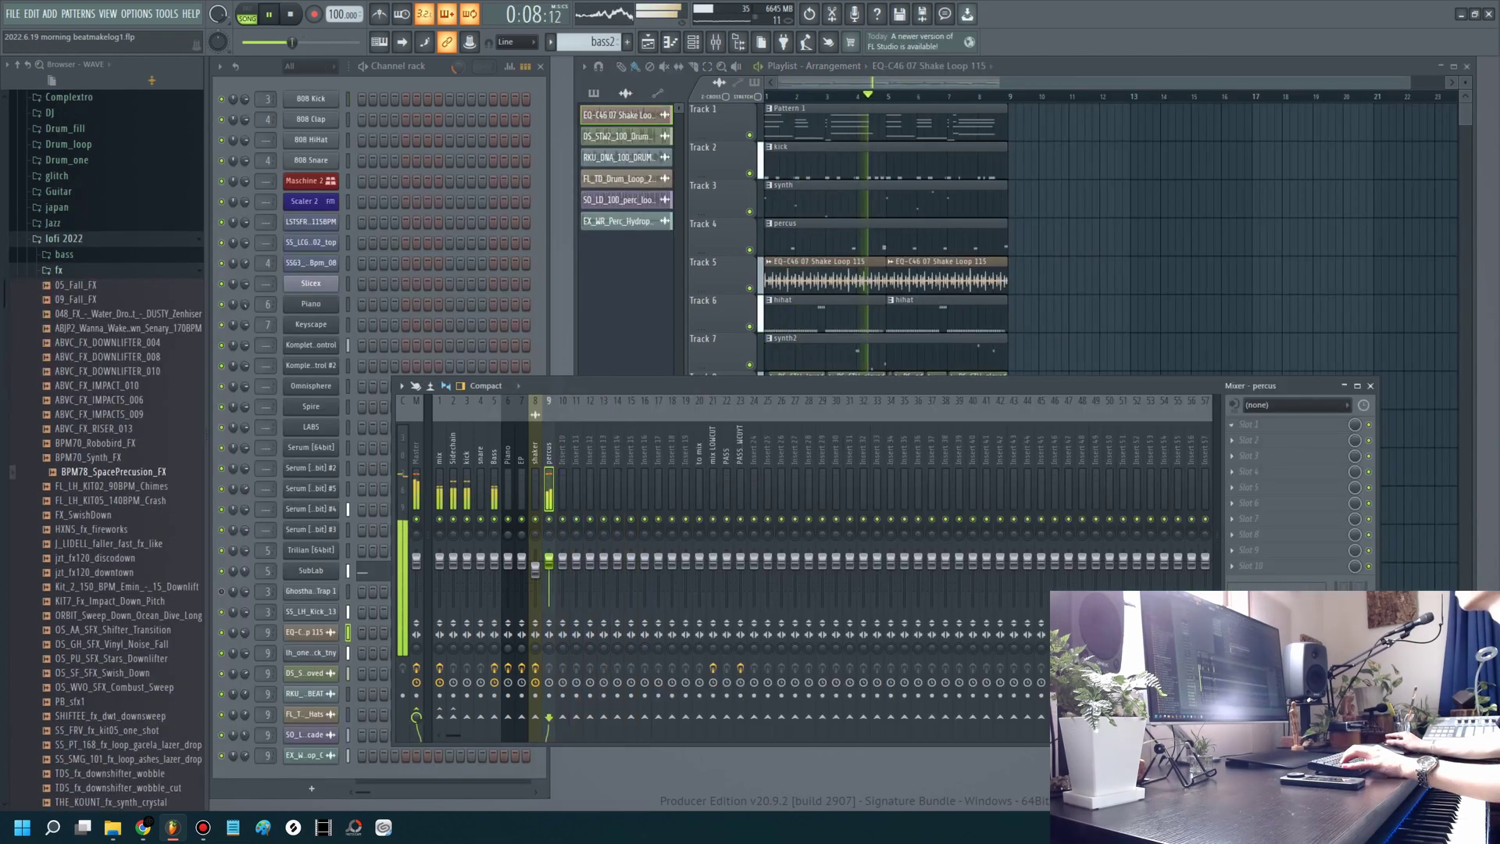
Step: Insert Cymatics Origin in the first effect slot of the percus mixer track
{"action": "left_click", "coordinate": [1297, 405]}
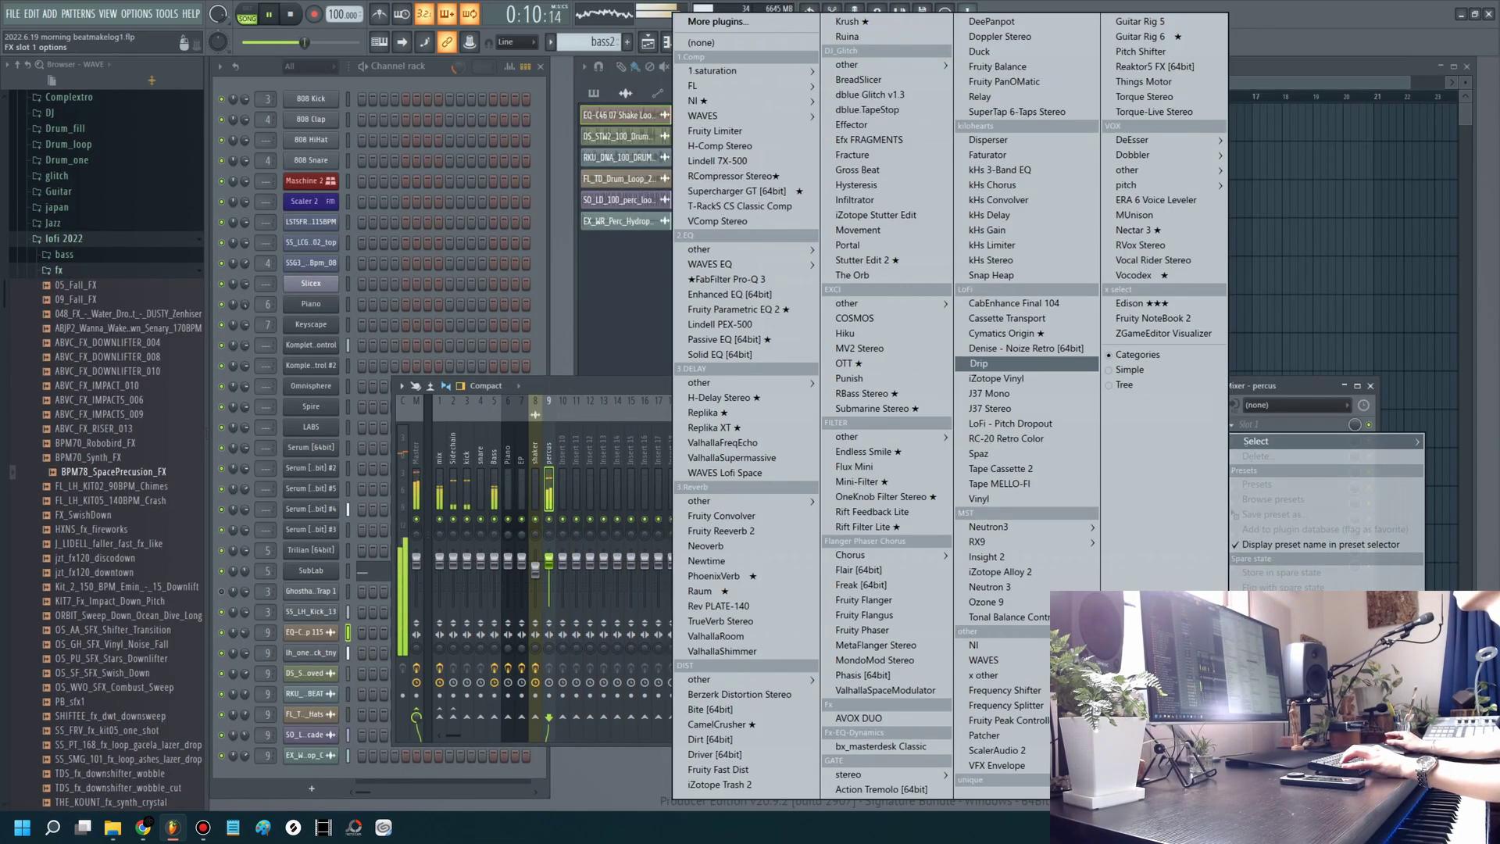
{"action": "left_click", "coordinate": [1002, 332]}
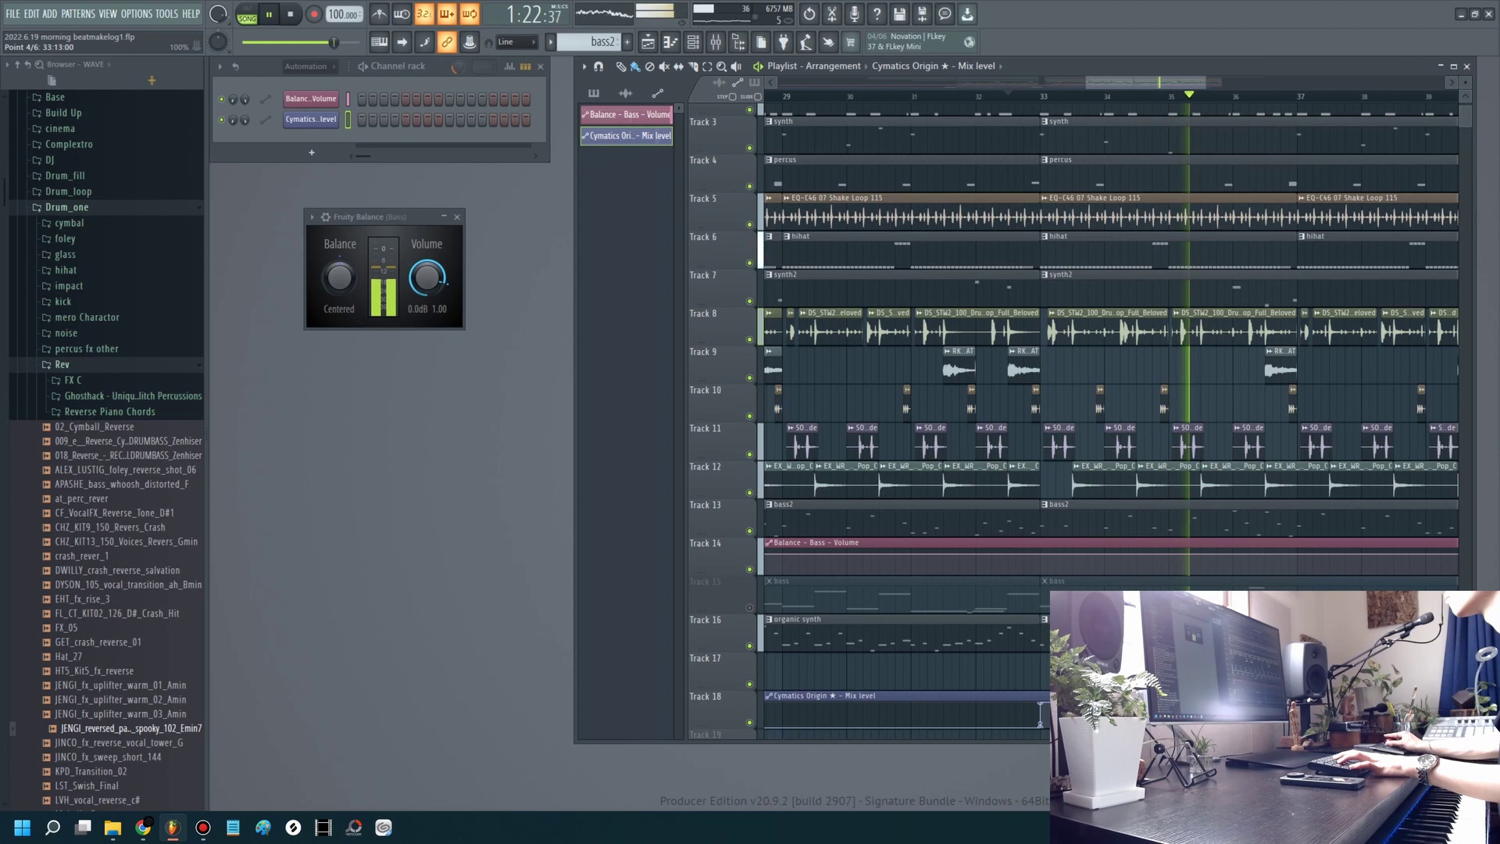
{"action": "key", "text": "space"}
{"action": "key", "text": "space"}
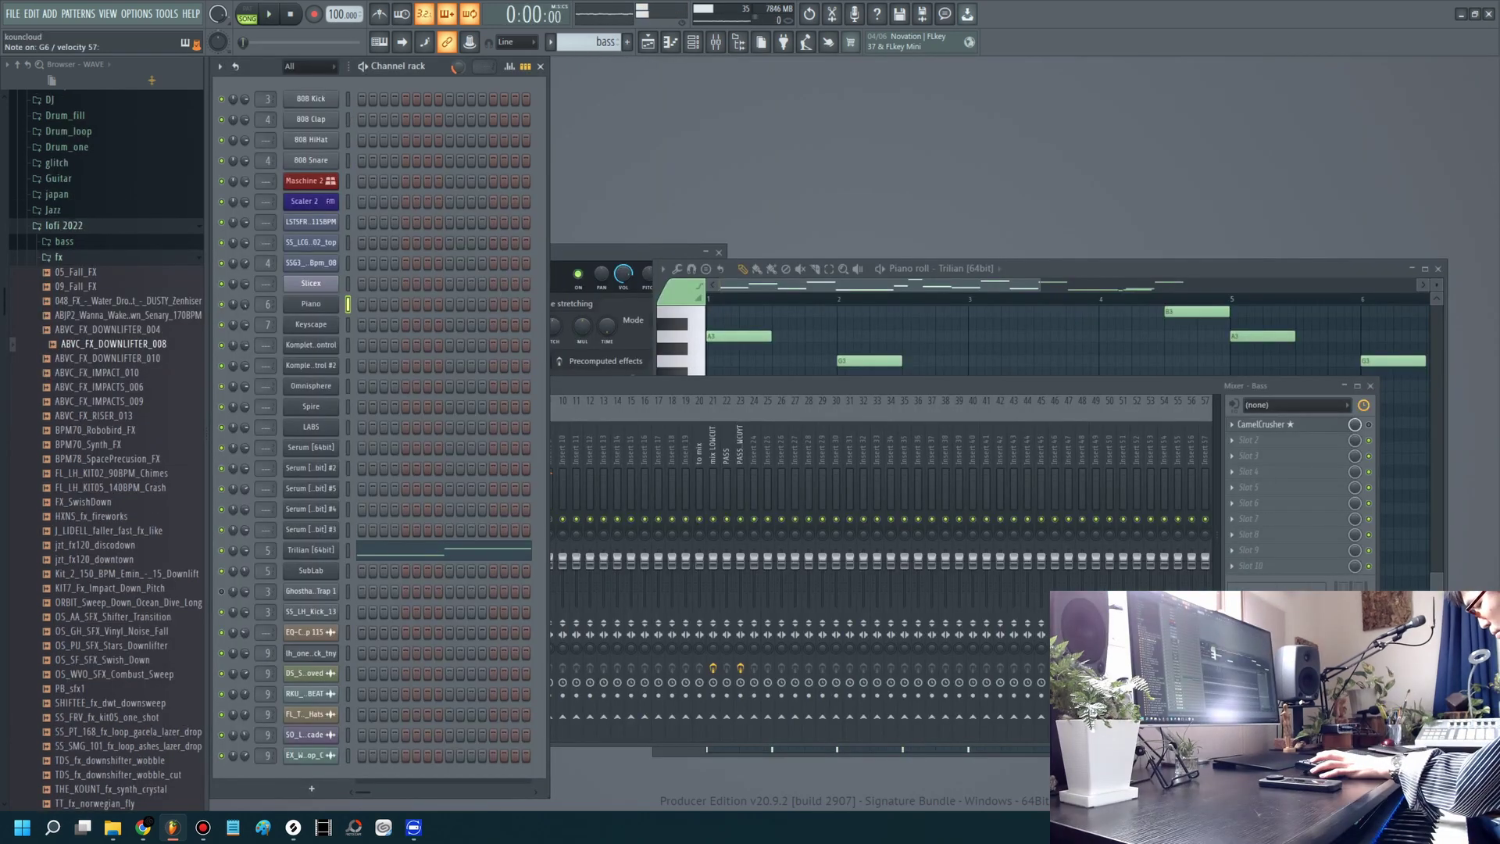
Step: Add ValhallaRoom to the second effect slot of the Piano mixer track, using the LV426Cathedral preset with the mix at 25.8 %
{"action": "scroll", "coordinate": [106, 445], "scroll_direction": "up", "scroll_amount": 1}
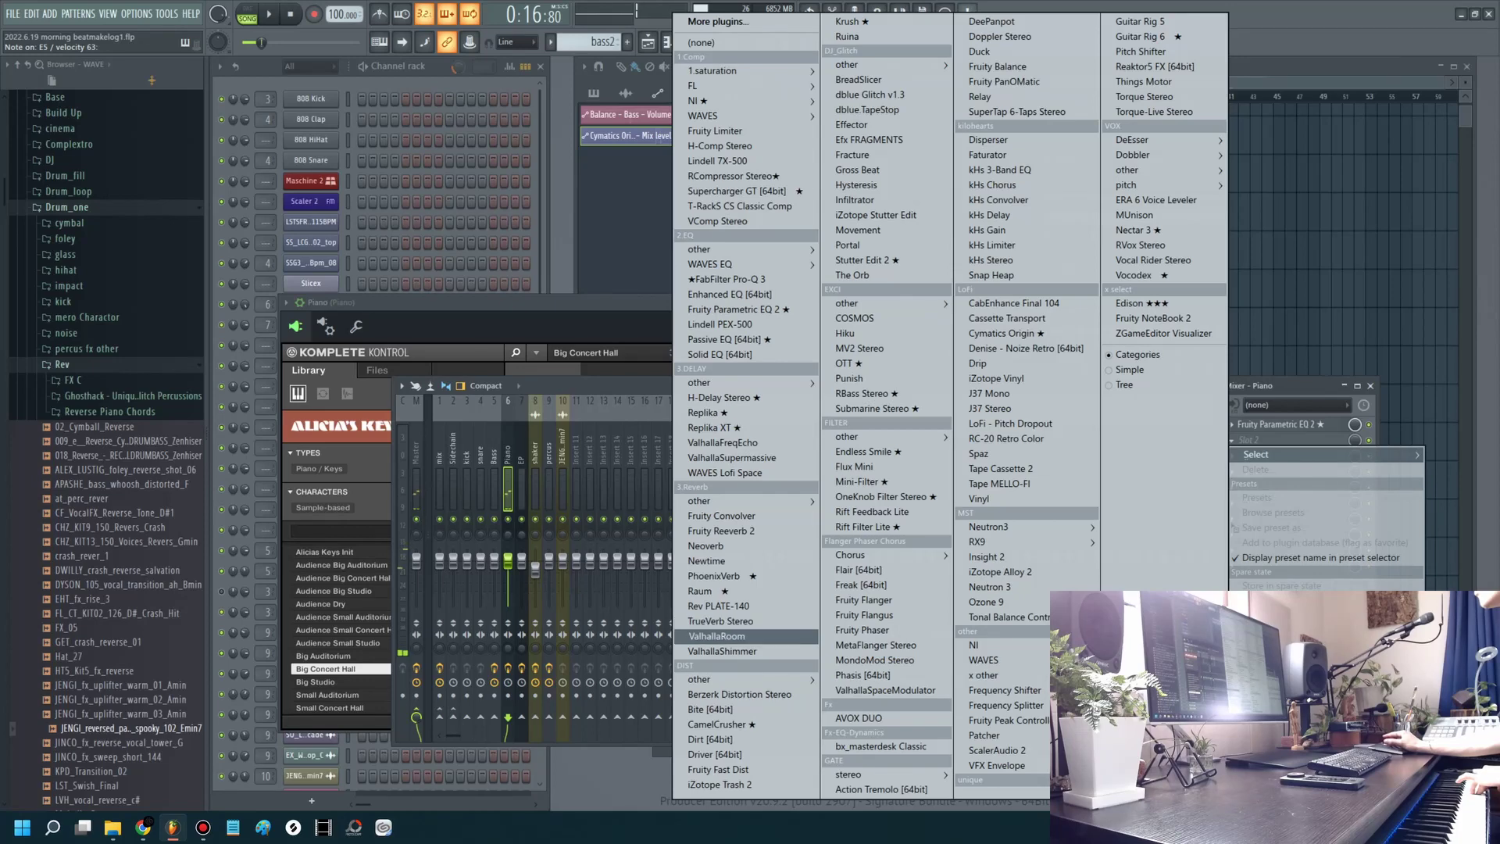
{"action": "left_click", "coordinate": [716, 636]}
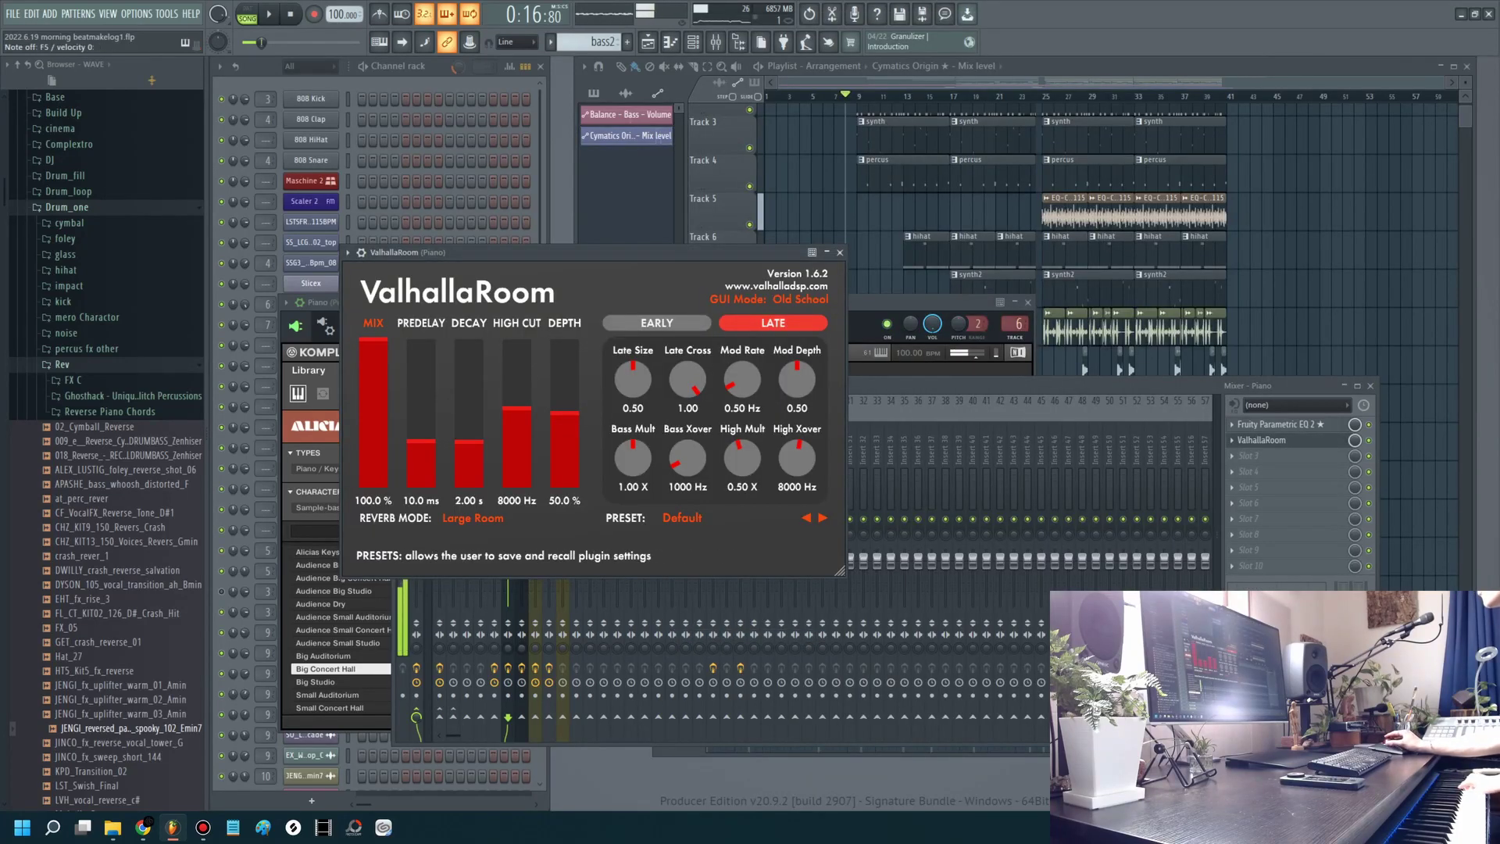
{"action": "left_click", "coordinate": [682, 517]}
{"action": "mouse_move", "coordinate": [703, 290]}
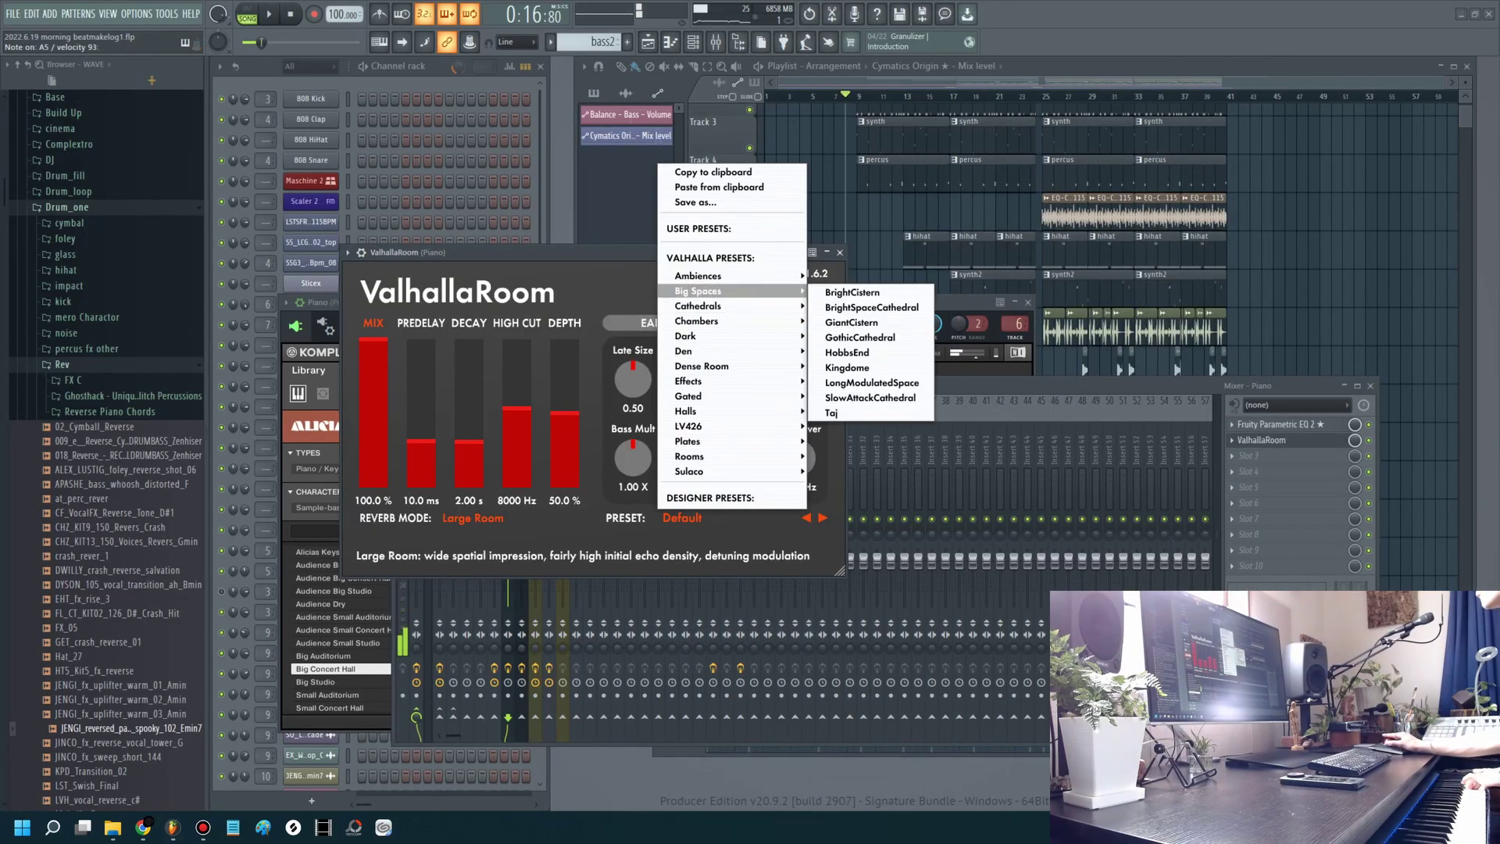
{"action": "mouse_move", "coordinate": [687, 426]}
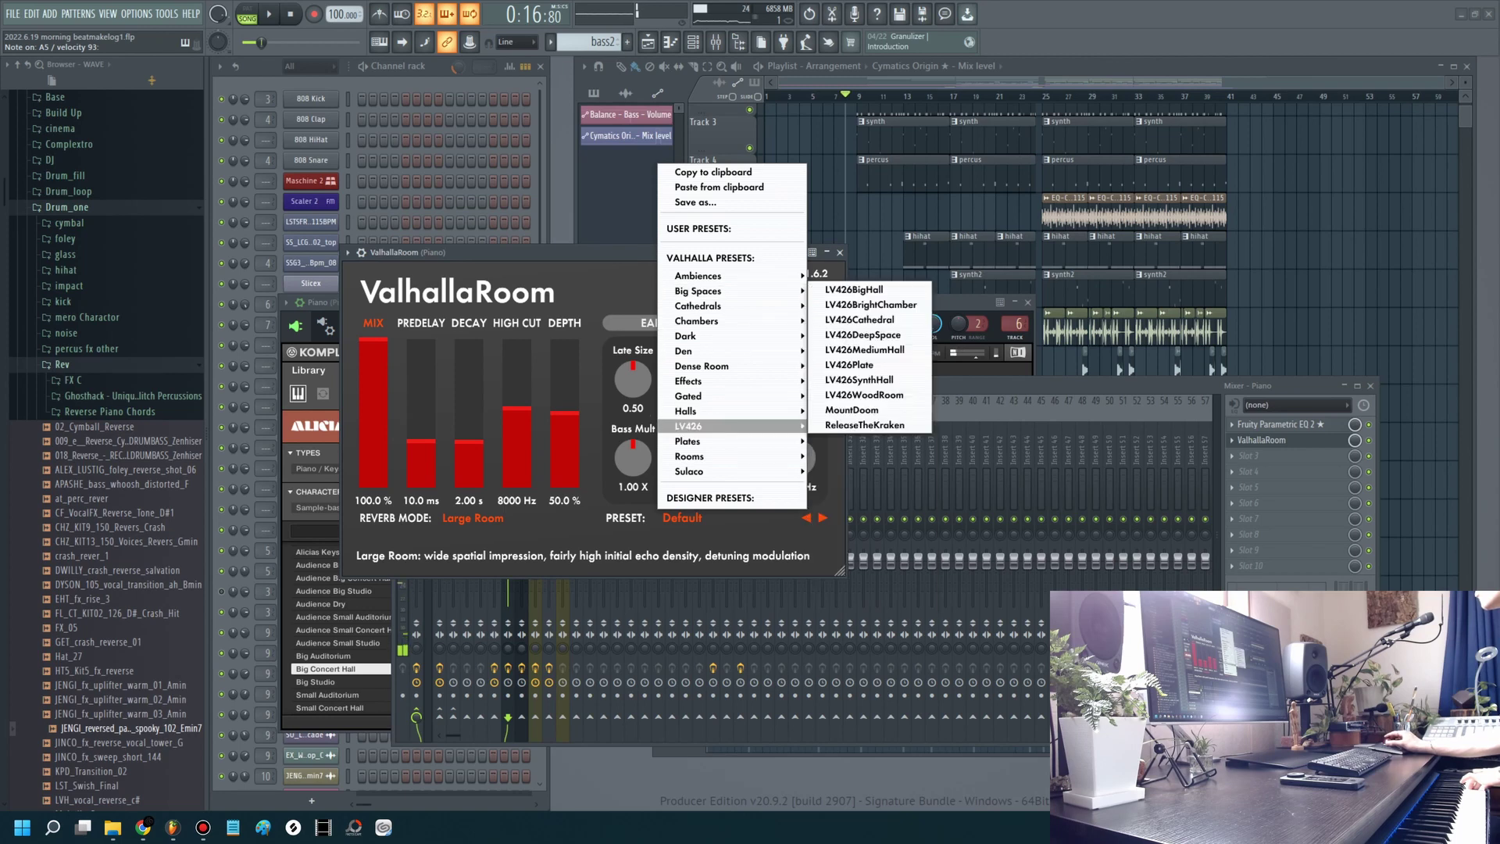
{"action": "left_click", "coordinate": [853, 289]}
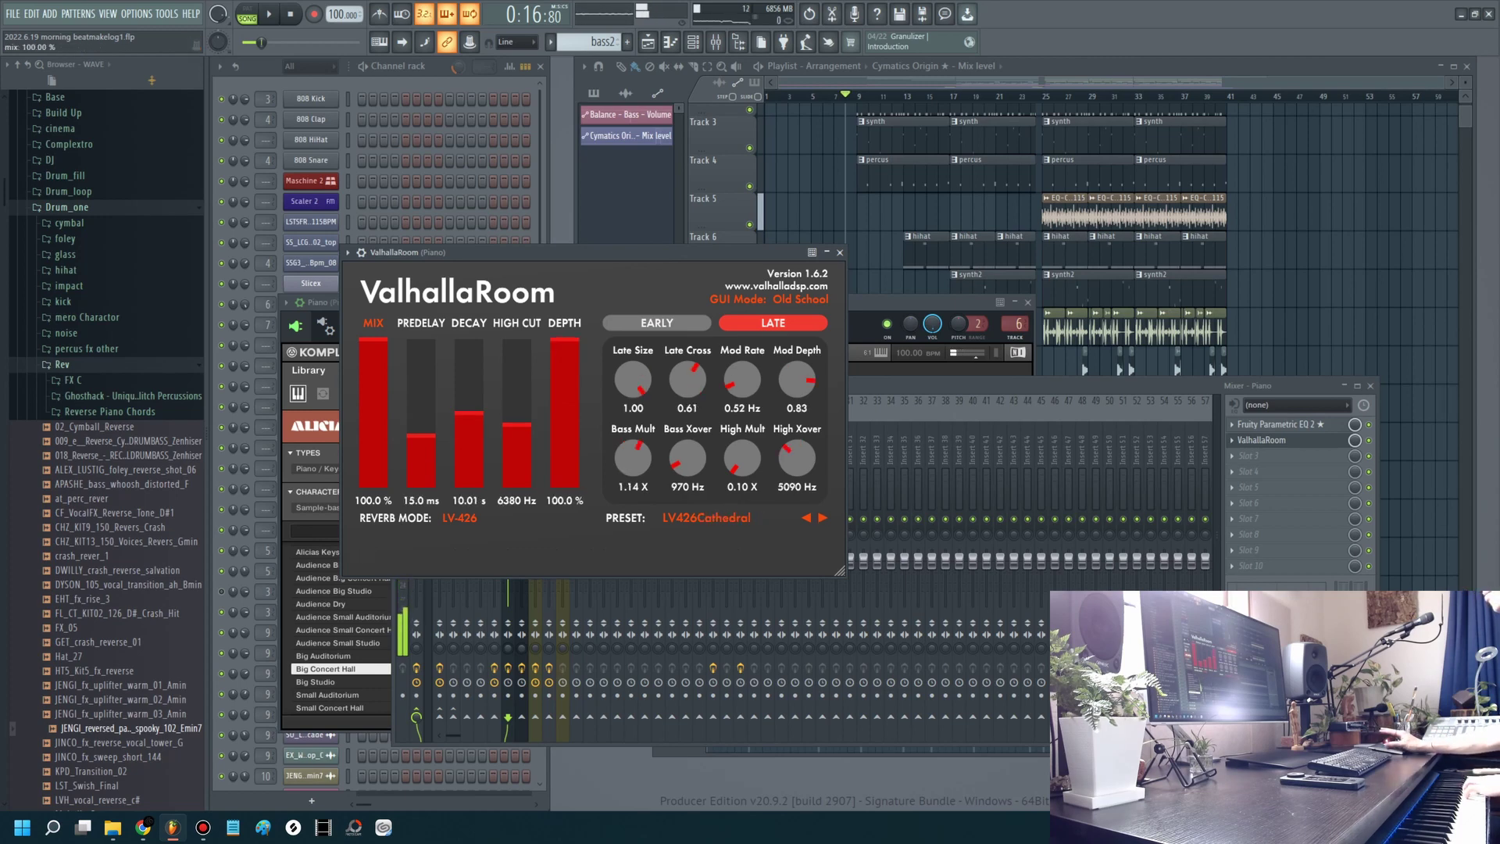
{"action": "key", "text": "F9"}
{"action": "key", "text": "space"}
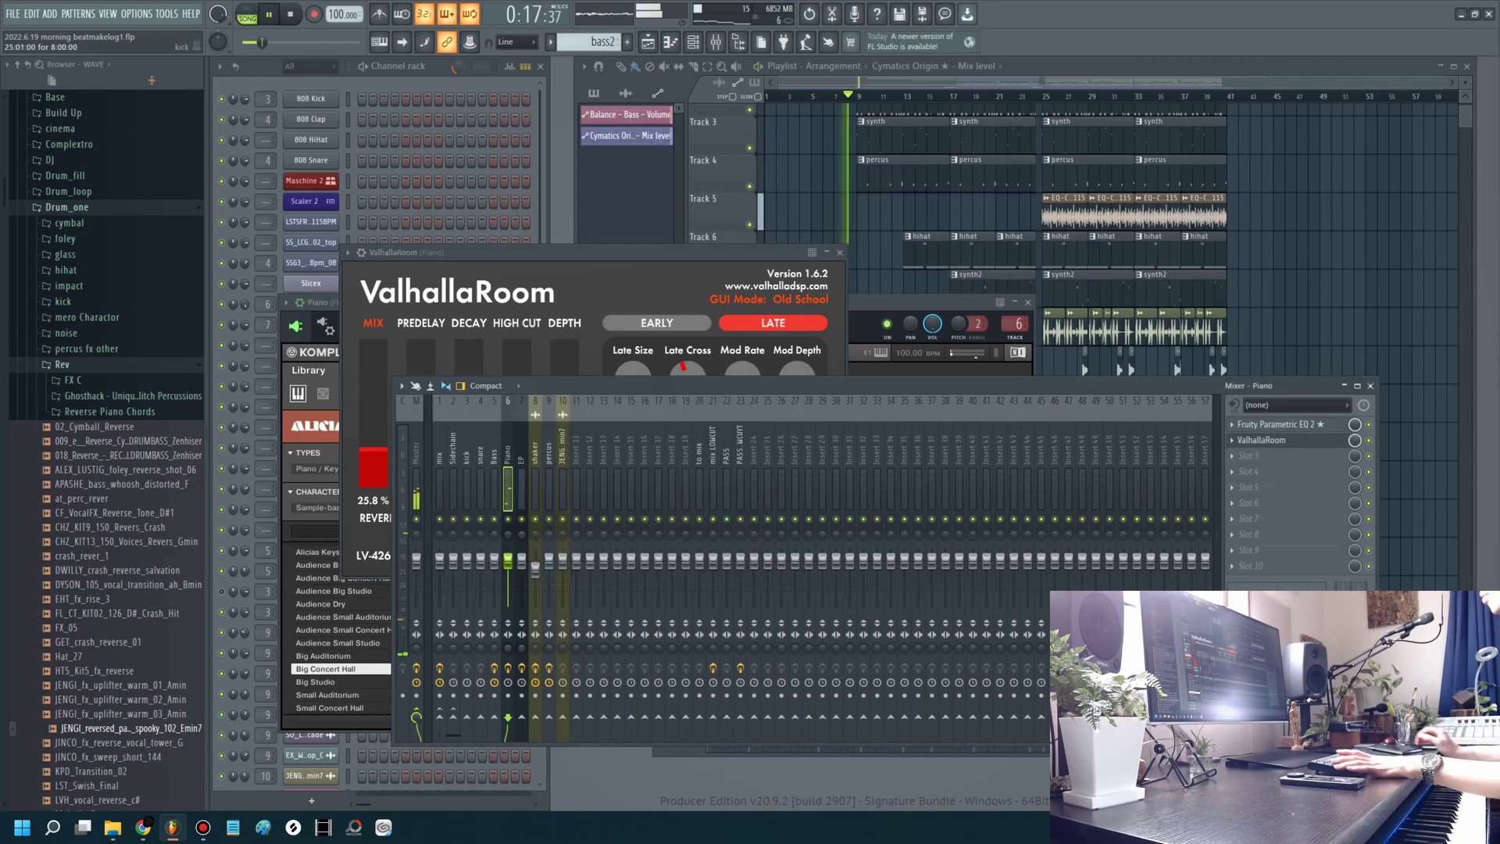